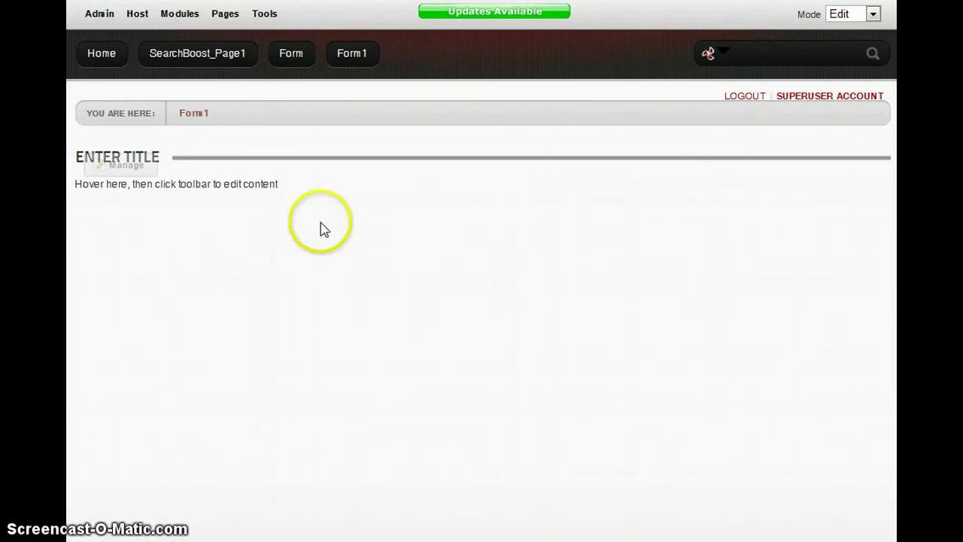
Add an avt.Action Form module to the Form1 page from All Categories
mouse_move(199, 19)
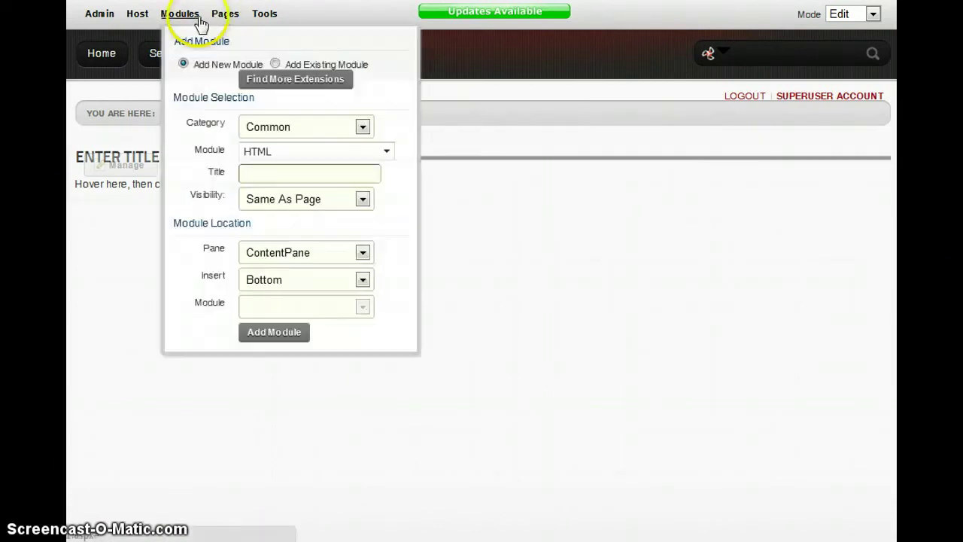
click(309, 127)
click(311, 172)
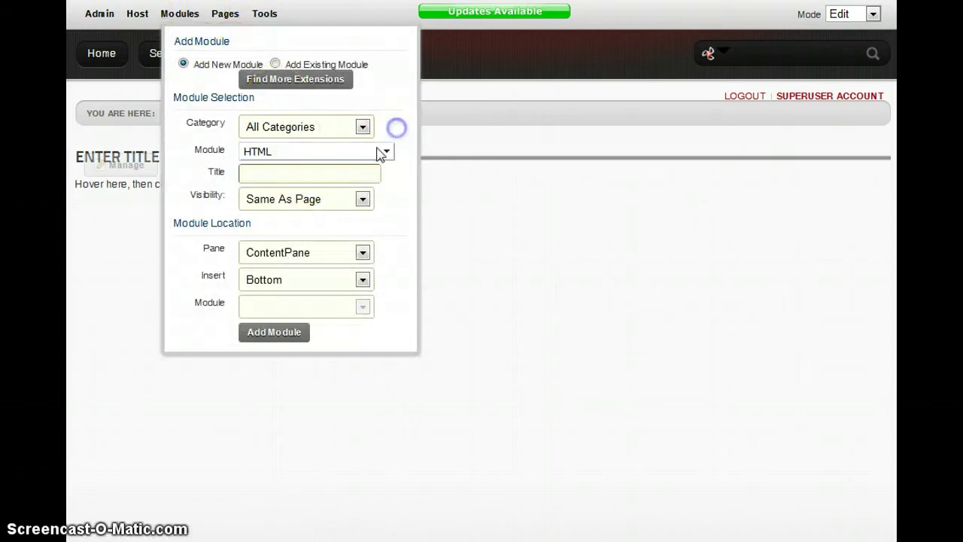
click(380, 152)
click(378, 151)
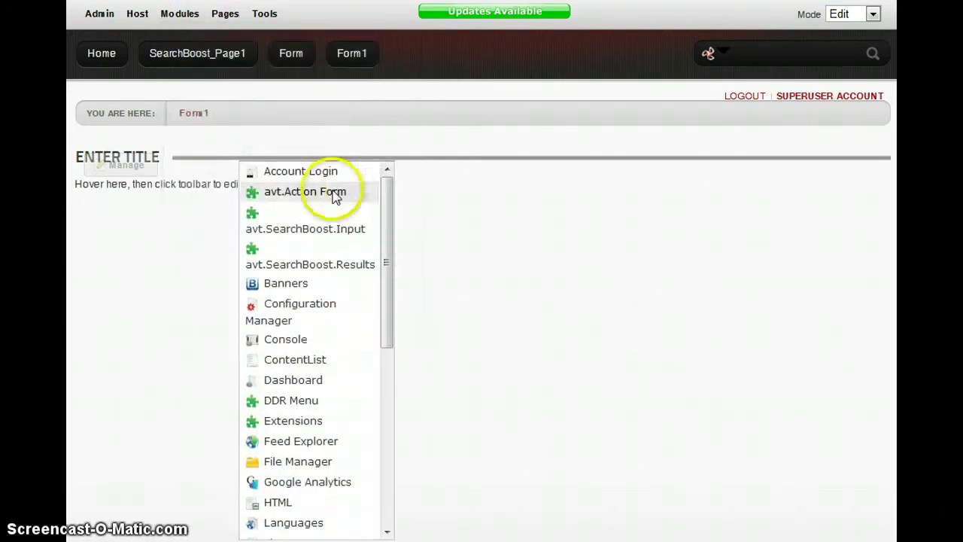
click(334, 194)
mouse_move(188, 15)
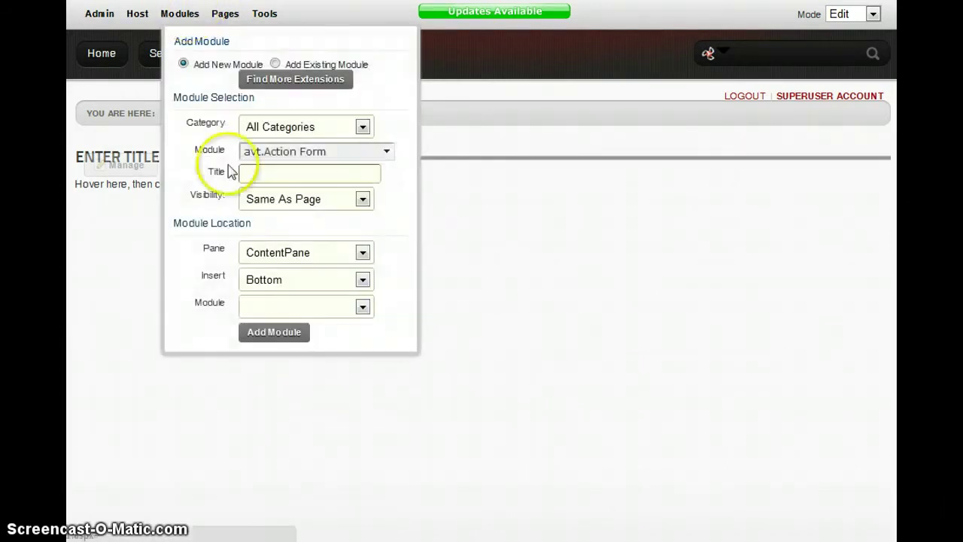
click(269, 337)
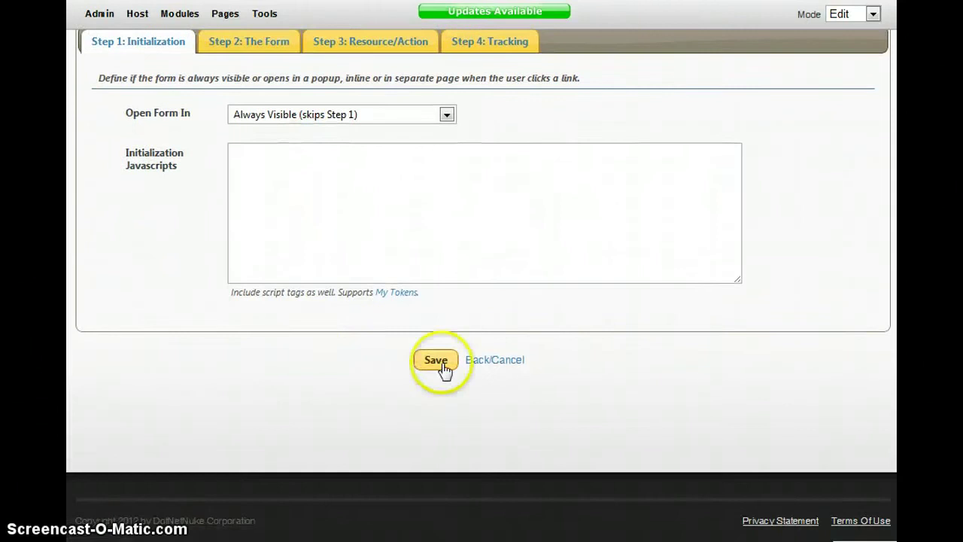
Save the form's initialization with Open Form In left as Always Visible
click(441, 362)
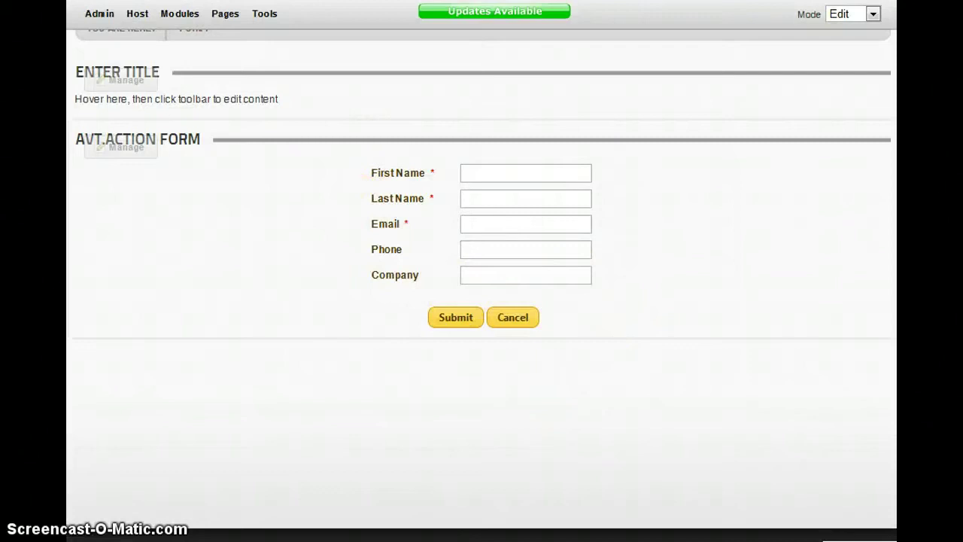
mouse_move(126, 147)
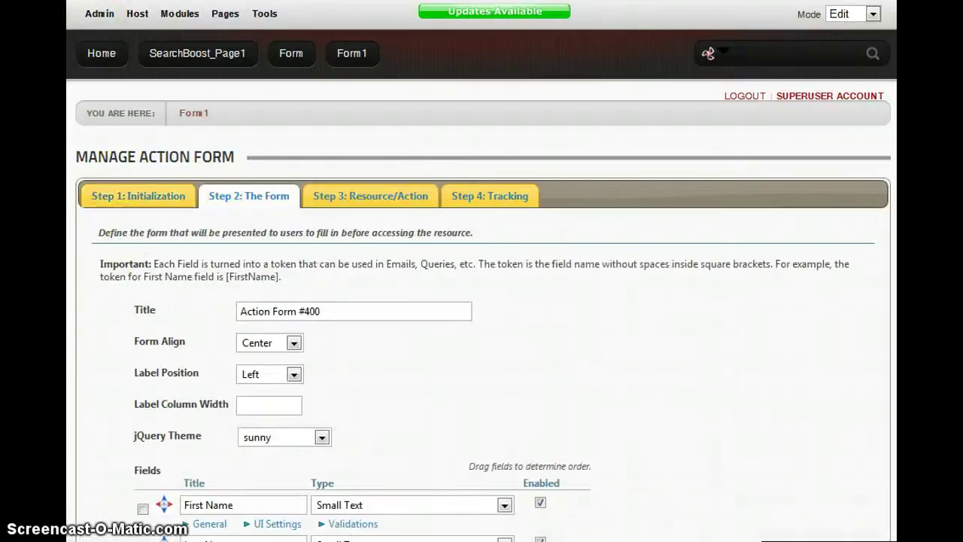
Remove the First Name, Last Name, Email and Phone fields, keeping only Company
scroll(97, 290, down, 4)
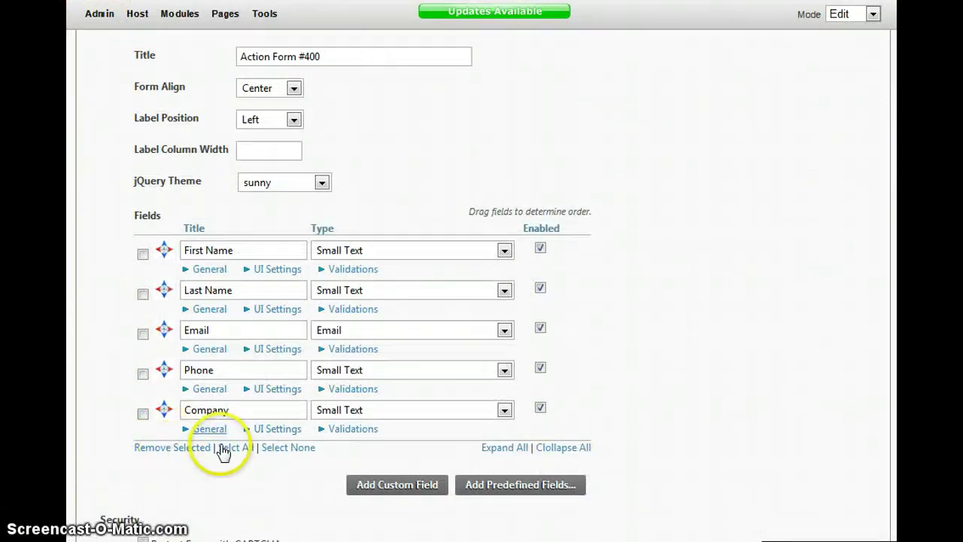
click(236, 449)
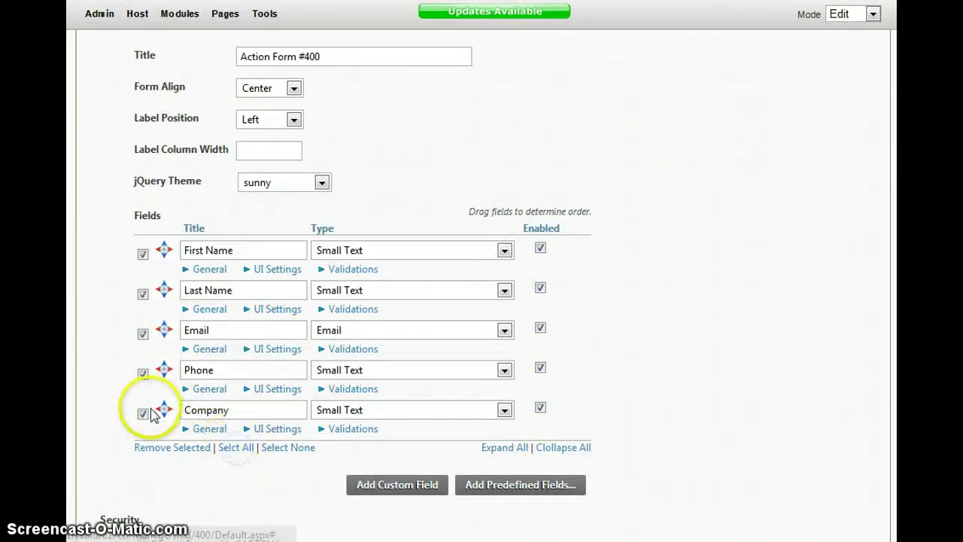
click(143, 413)
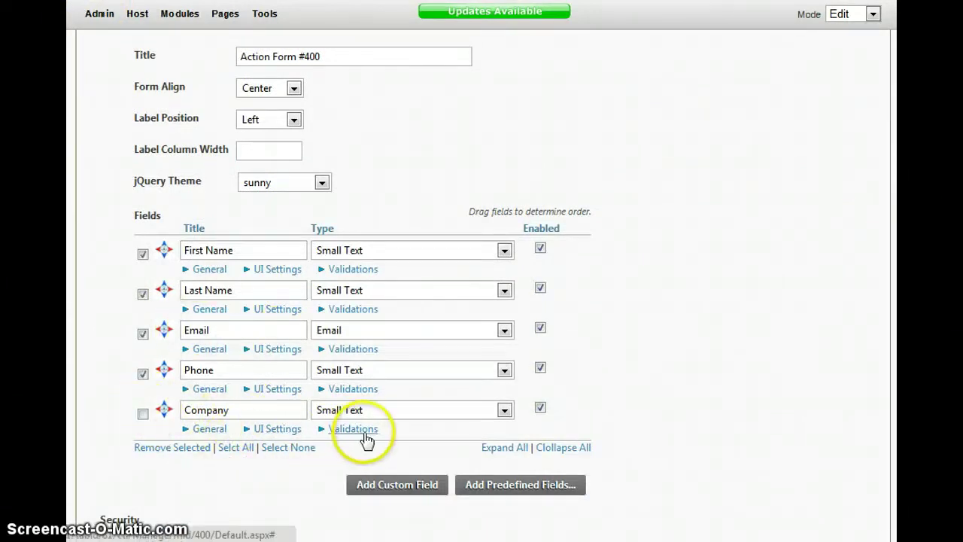
click(342, 430)
scroll(316, 421, down, 3)
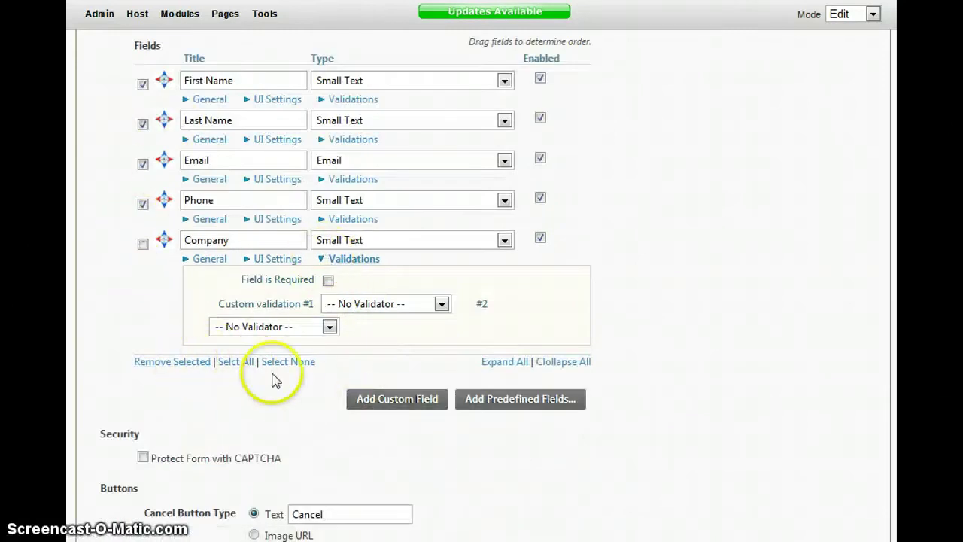
click(181, 362)
click(510, 261)
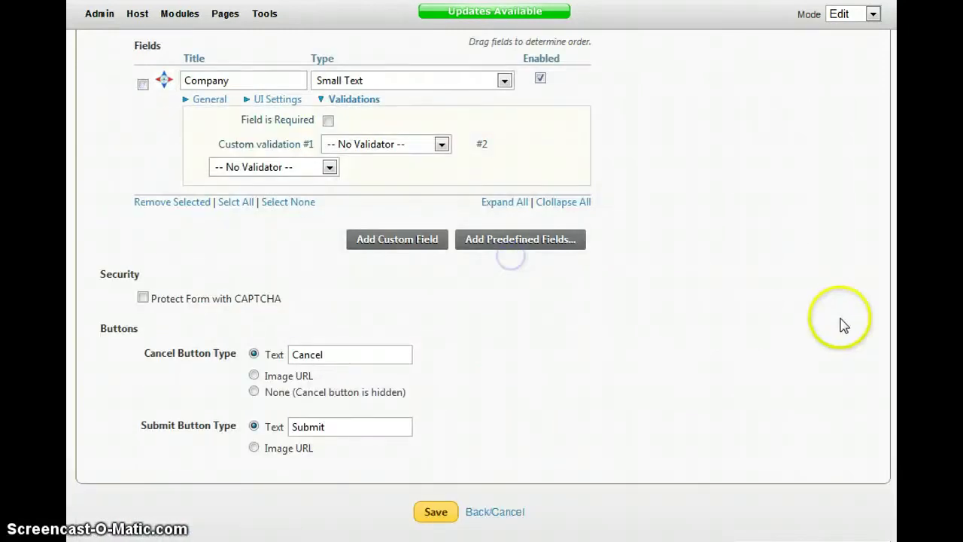
Go to the form's Step 3: Resource/Action settings
scroll(838, 321, up, 3)
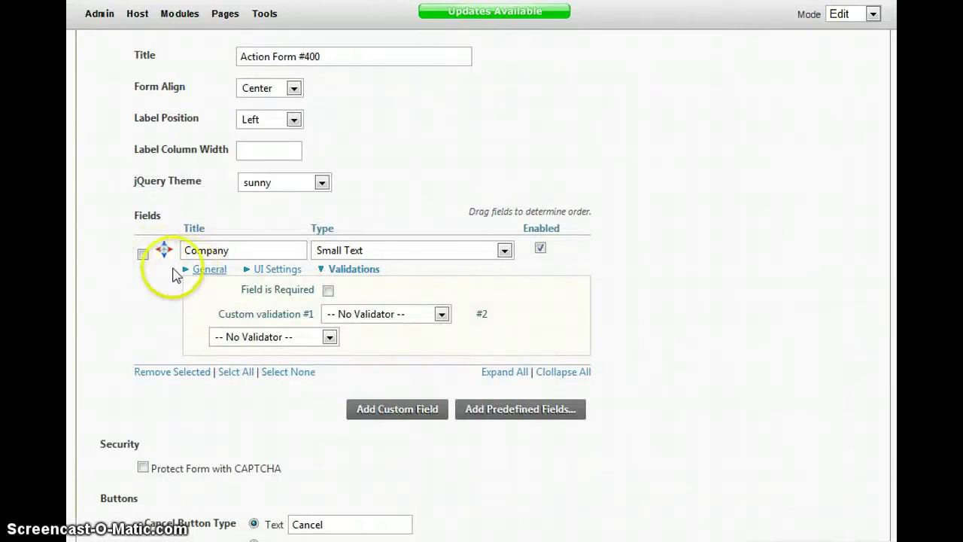
scroll(422, 308, up, 1)
scroll(286, 315, up, 1)
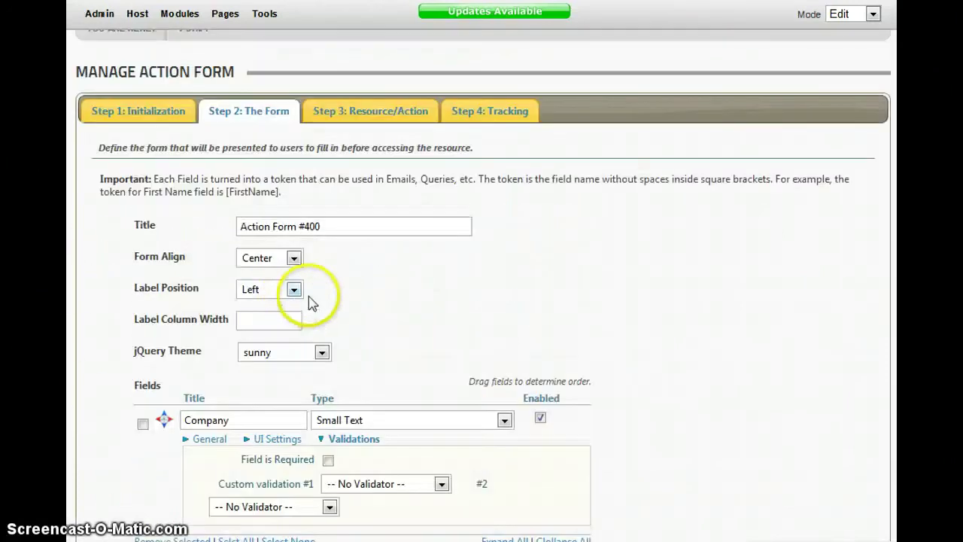
click(370, 111)
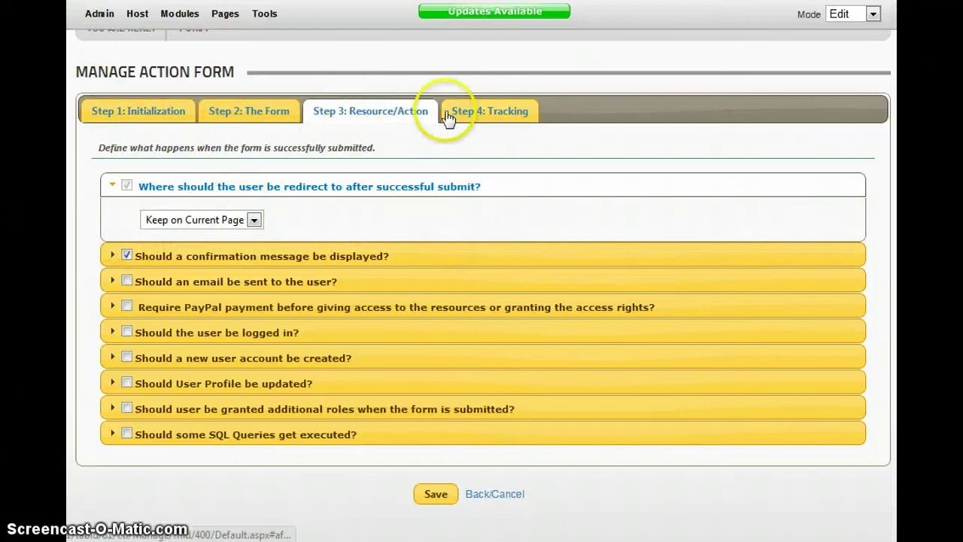
Scroll through the Step 3: Resource/Action options
scroll(447, 118, up, 1)
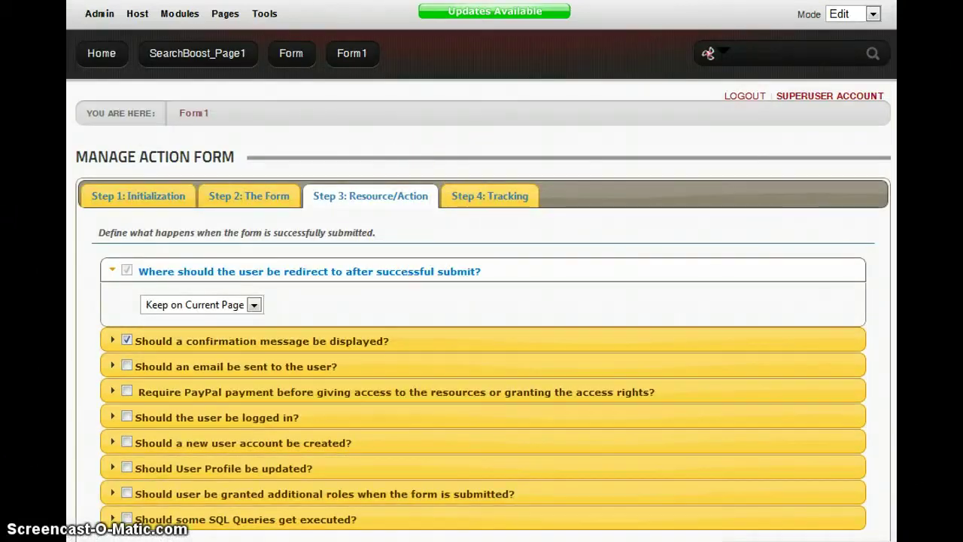
scroll(482, 315, down, 1)
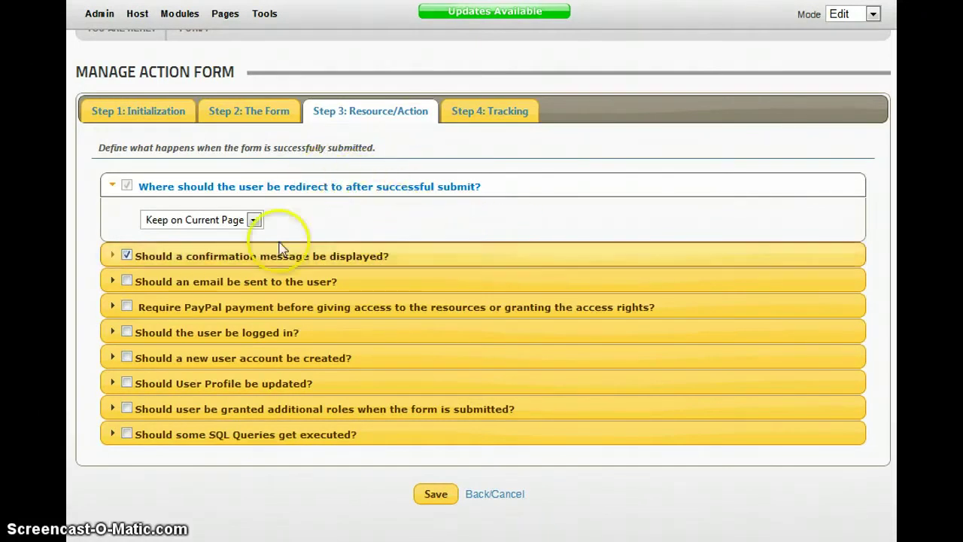
Review the confirmation message and redirect sections, keep Keep on Current Page, and save
click(235, 259)
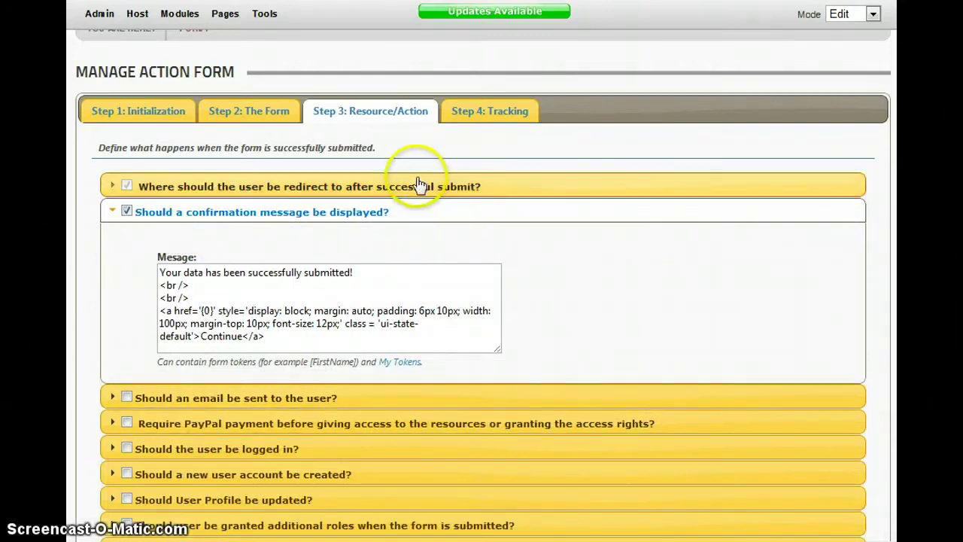
click(380, 194)
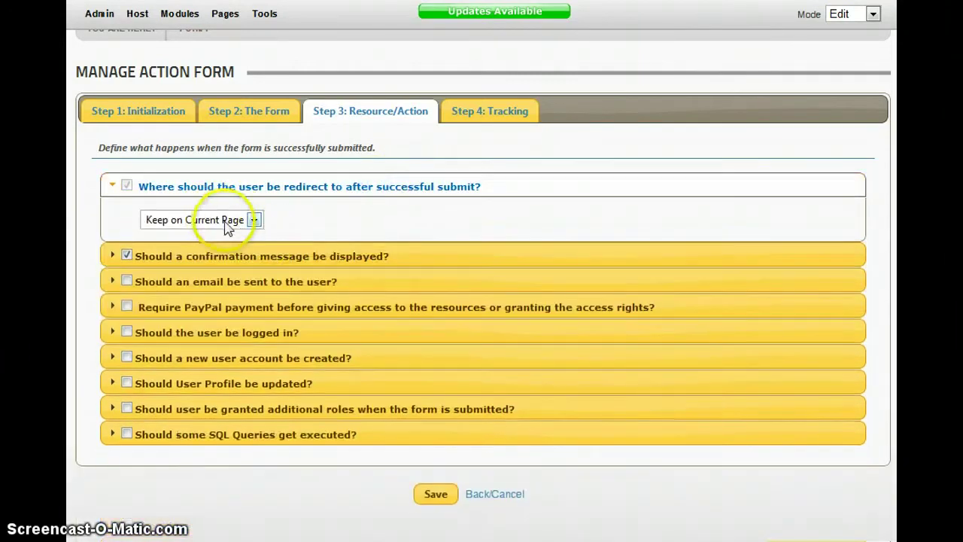
click(224, 254)
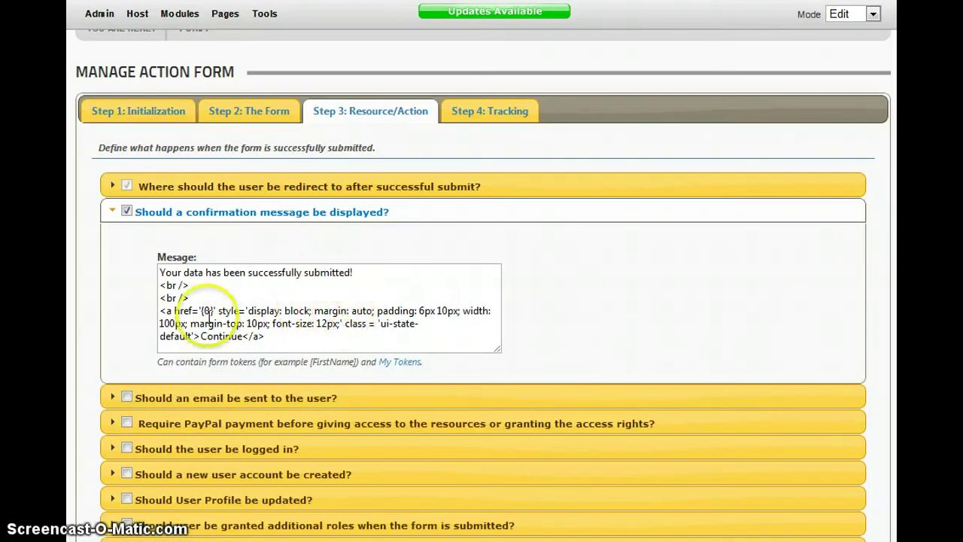
key(ctrl+a)
click(78, 279)
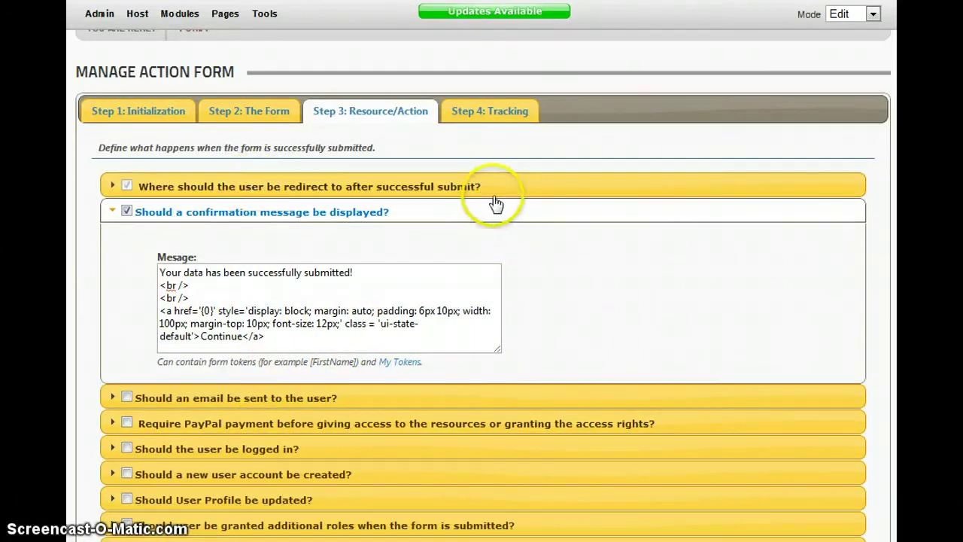
click(237, 187)
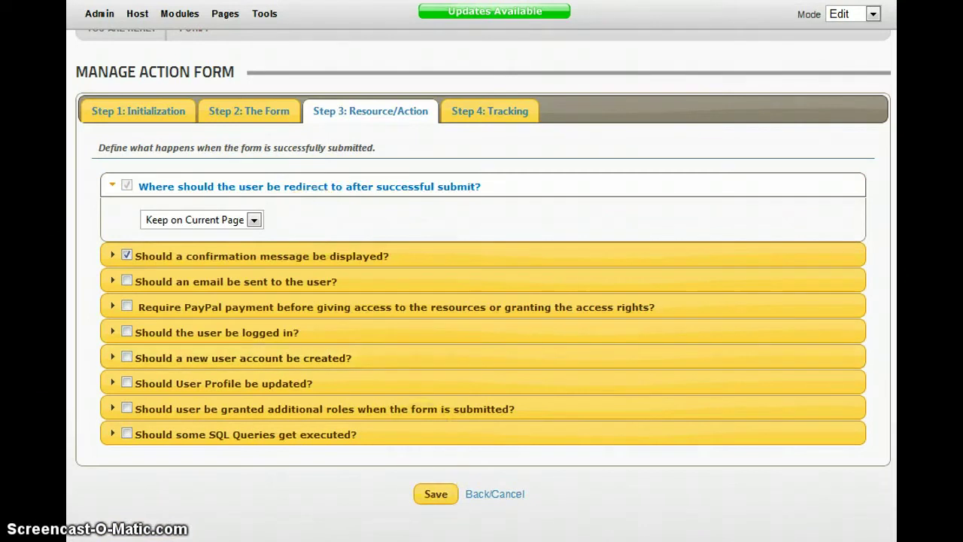
click(449, 497)
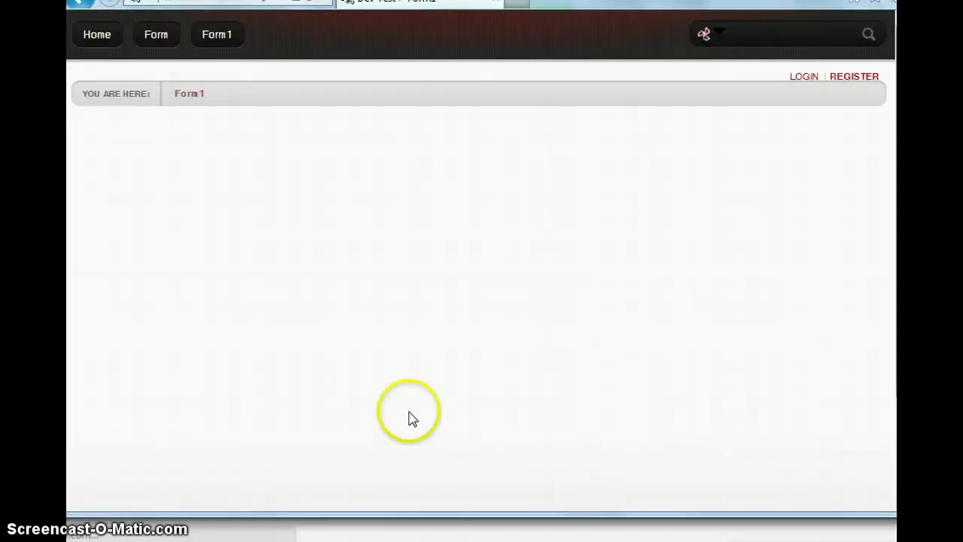
Reload Form1, submit a test entry, and check the success message
click(188, 94)
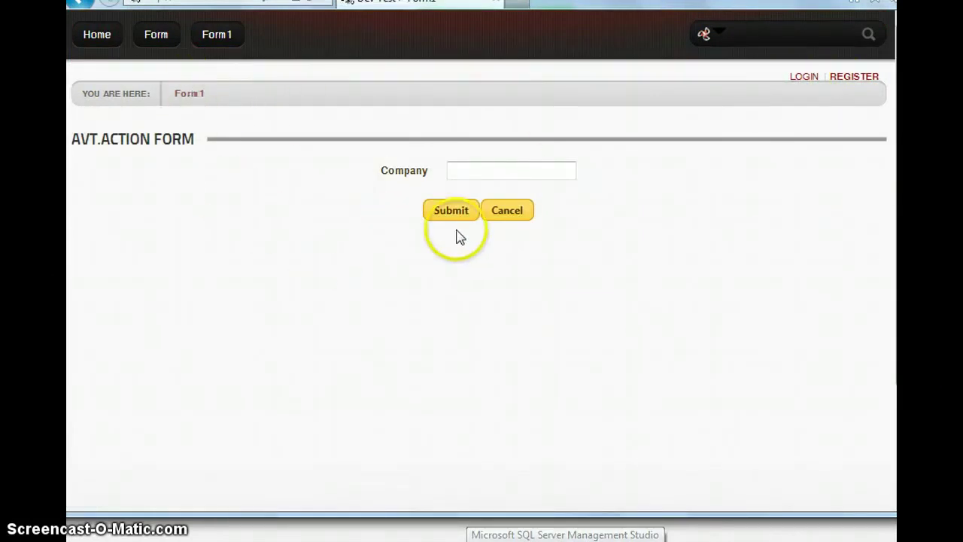
click(501, 174)
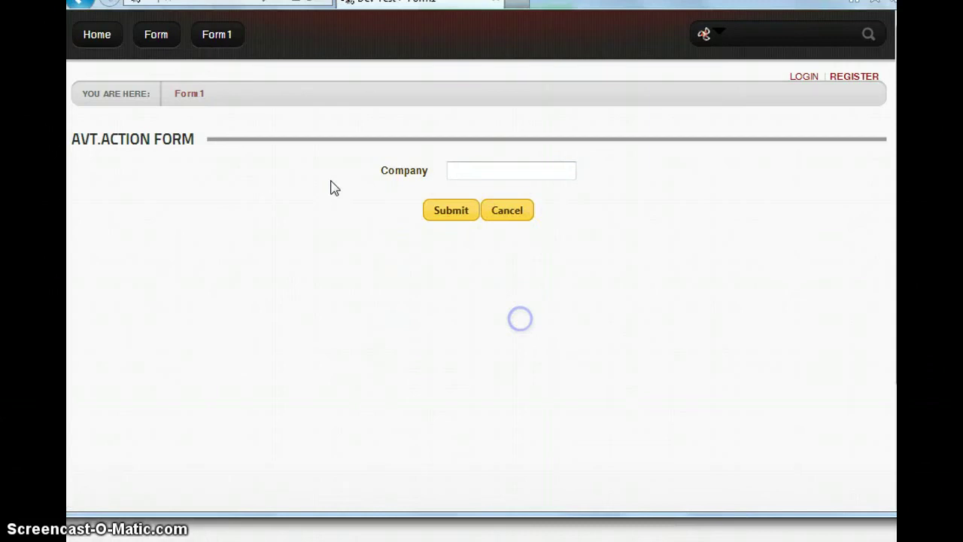
click(451, 213)
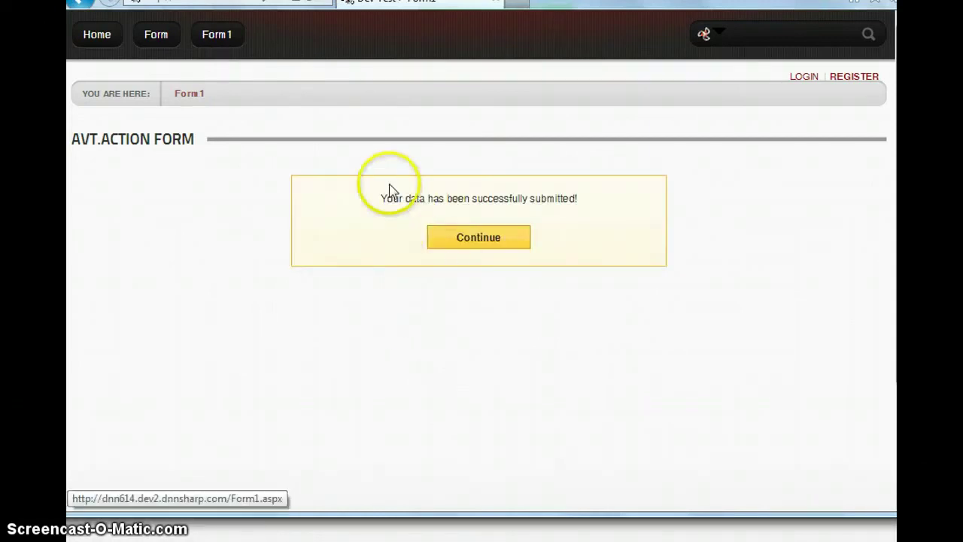
drag(470, 201, 671, 193)
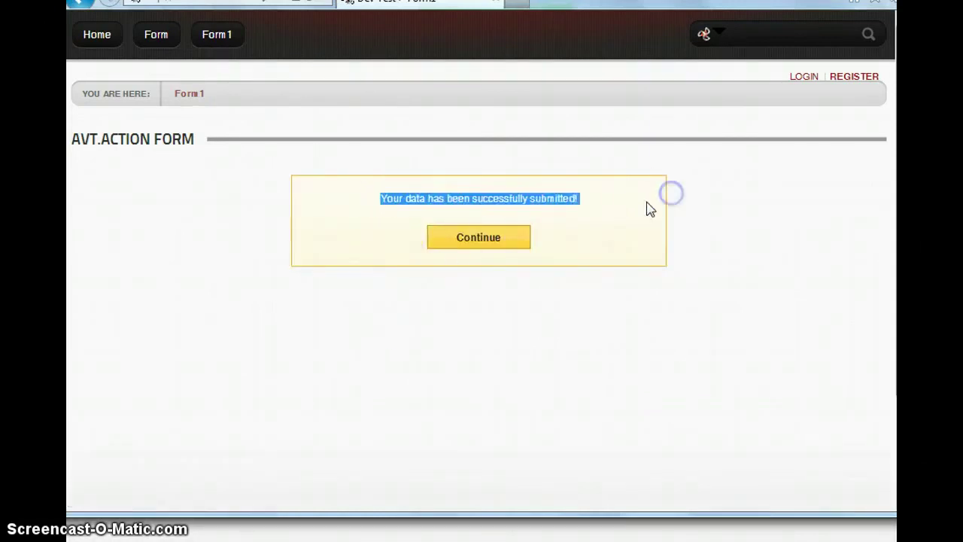
click(647, 205)
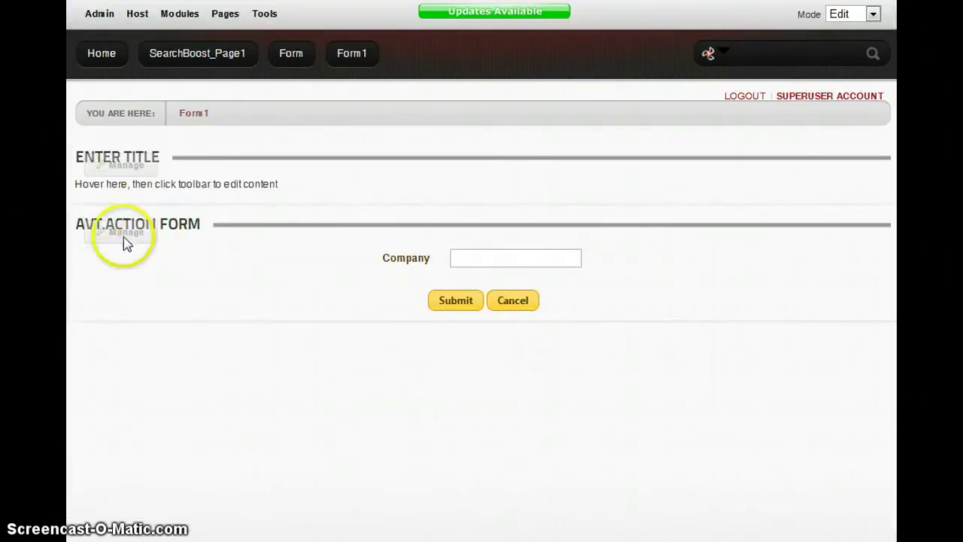
mouse_move(123, 234)
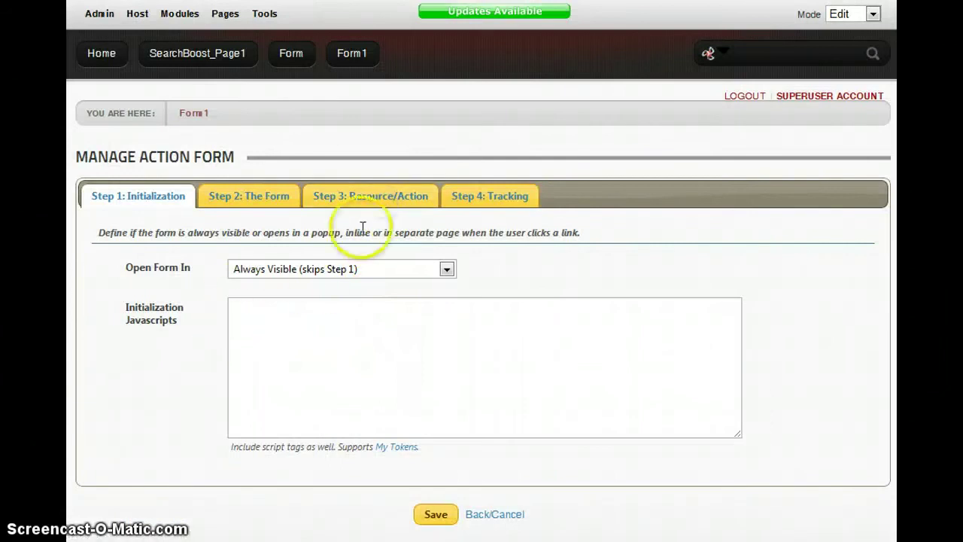
Change the confirmation message to 'Thank you for submitting your company!', delete the Continue markup, and save
click(375, 206)
click(125, 335)
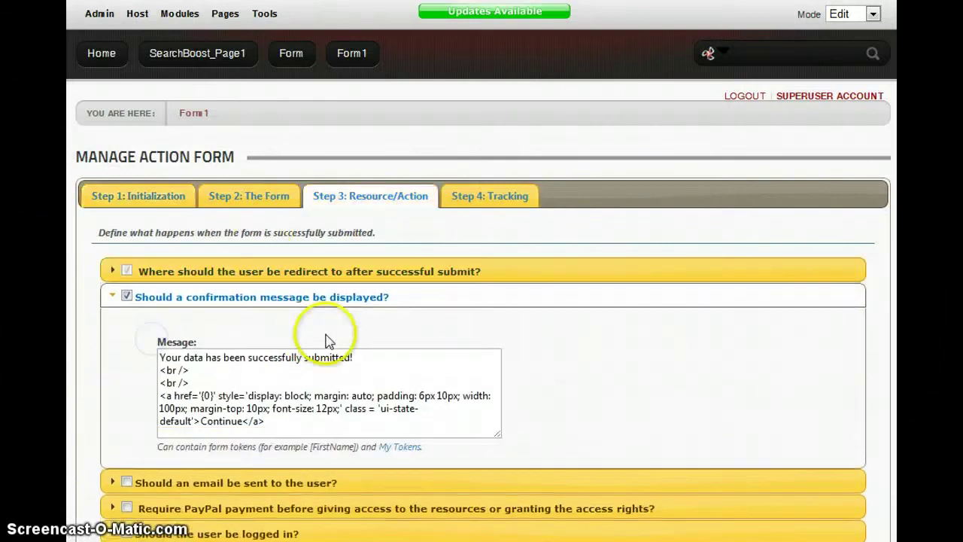
click(322, 380)
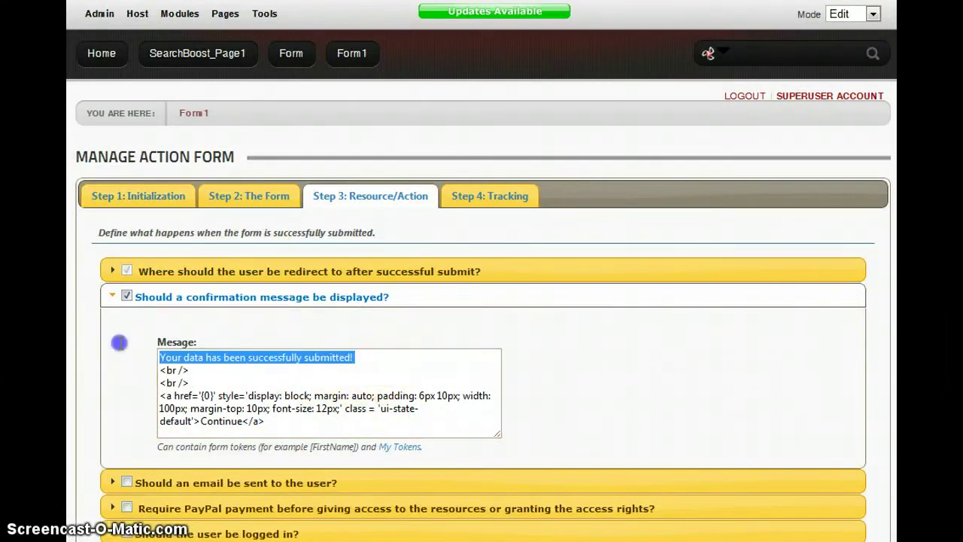
drag(355, 358, 120, 340)
text(Thank you for submitting your company!)
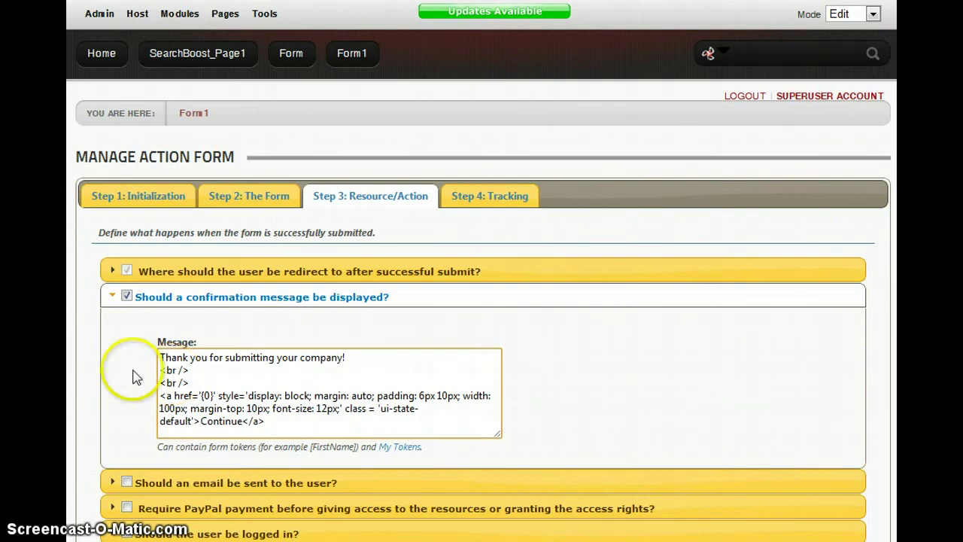
drag(351, 434, 133, 374)
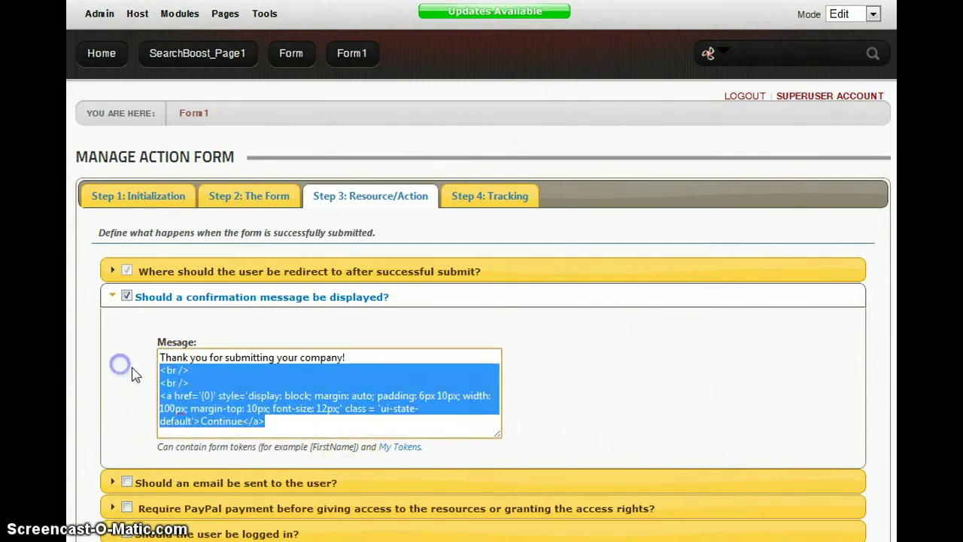
key(Delete)
scroll(230, 391, down, 3)
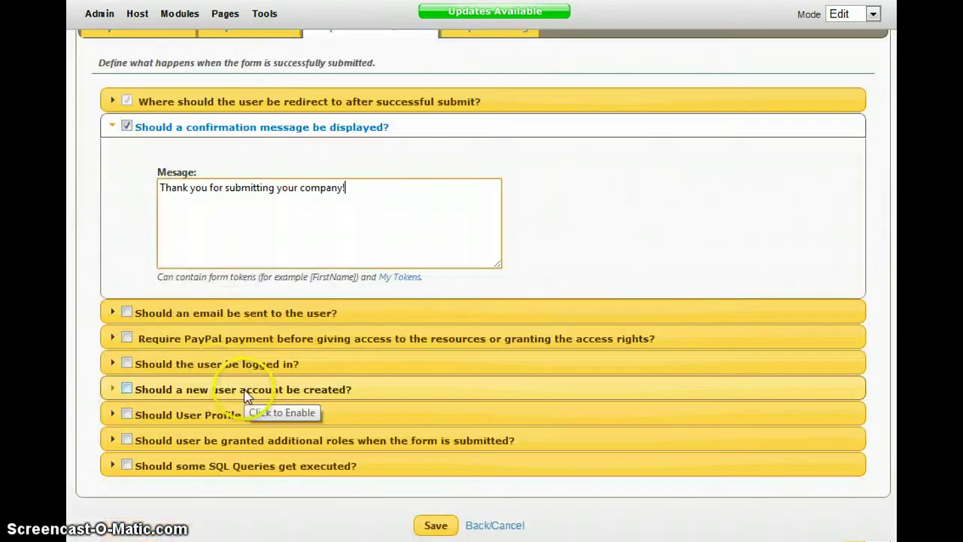
click(427, 524)
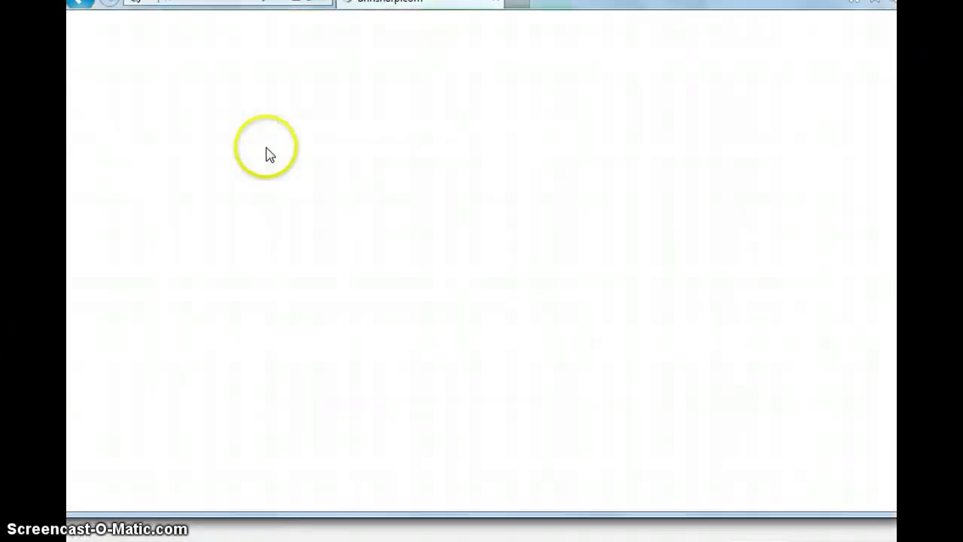
Submit the form and check the 'Thank you for submitting your company!' message
click(464, 214)
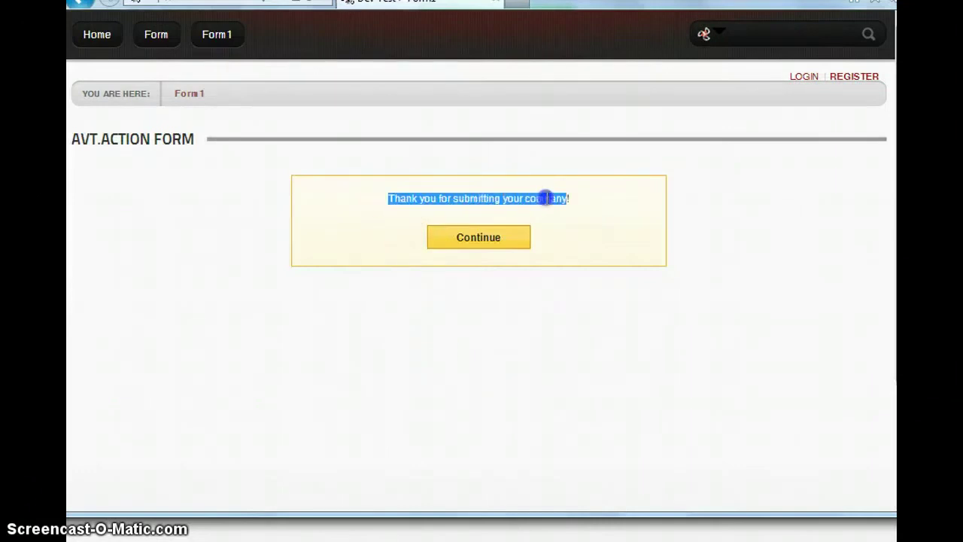
click(580, 218)
click(542, 238)
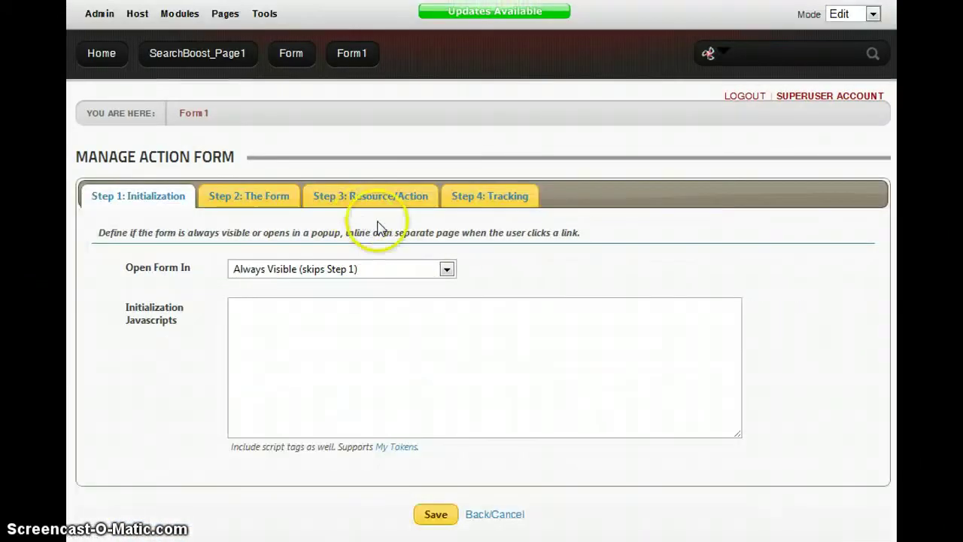
In Step 3, set the after-submit redirect to Page on this Portal, targeting Home
click(385, 198)
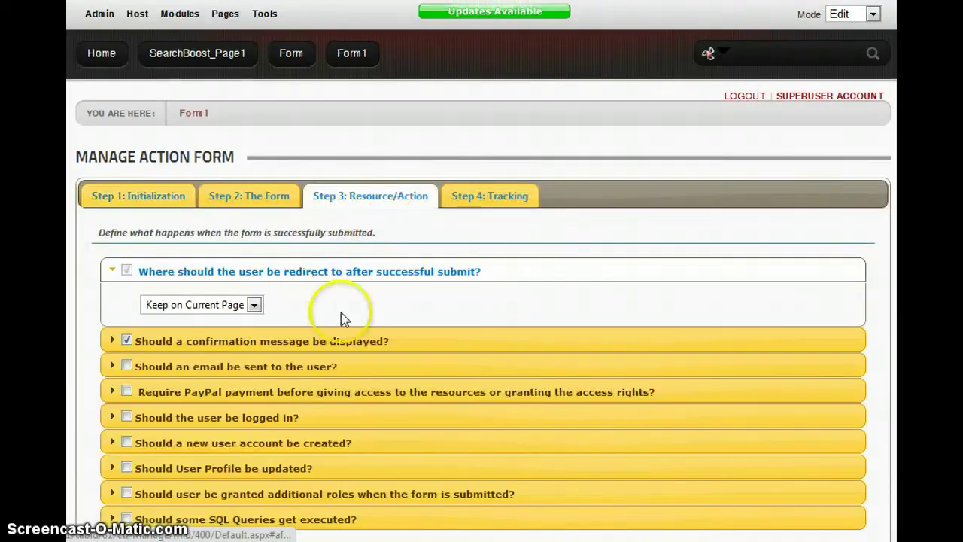
click(126, 340)
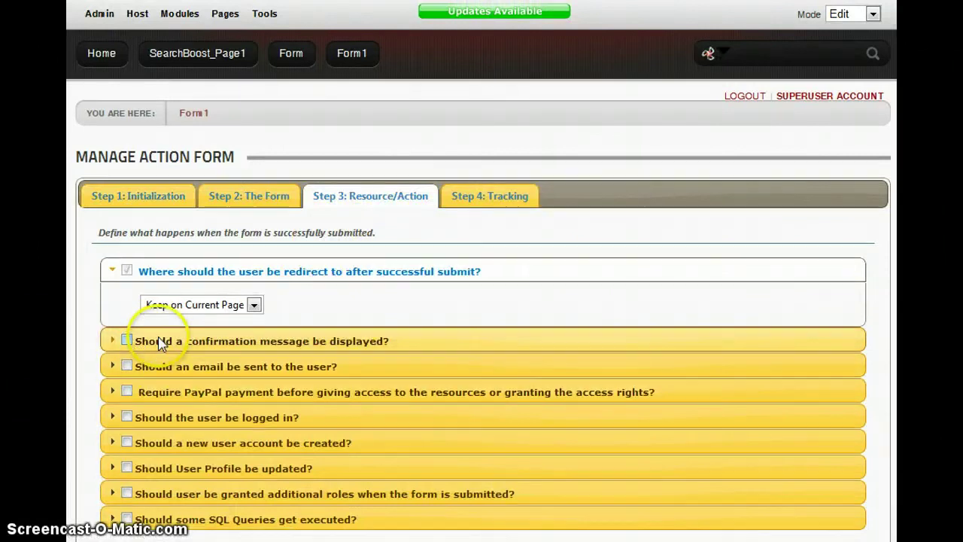
click(192, 306)
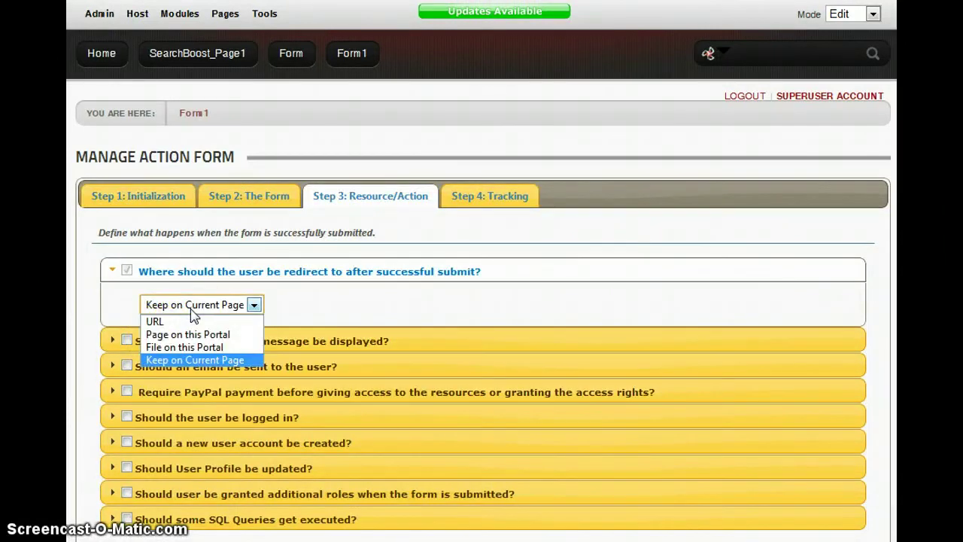
click(188, 333)
click(297, 305)
click(345, 308)
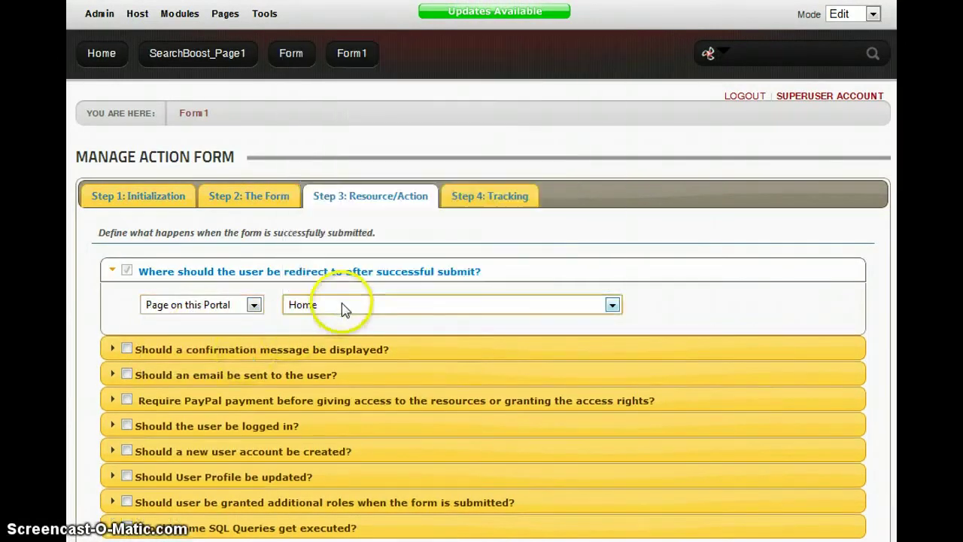
click(689, 299)
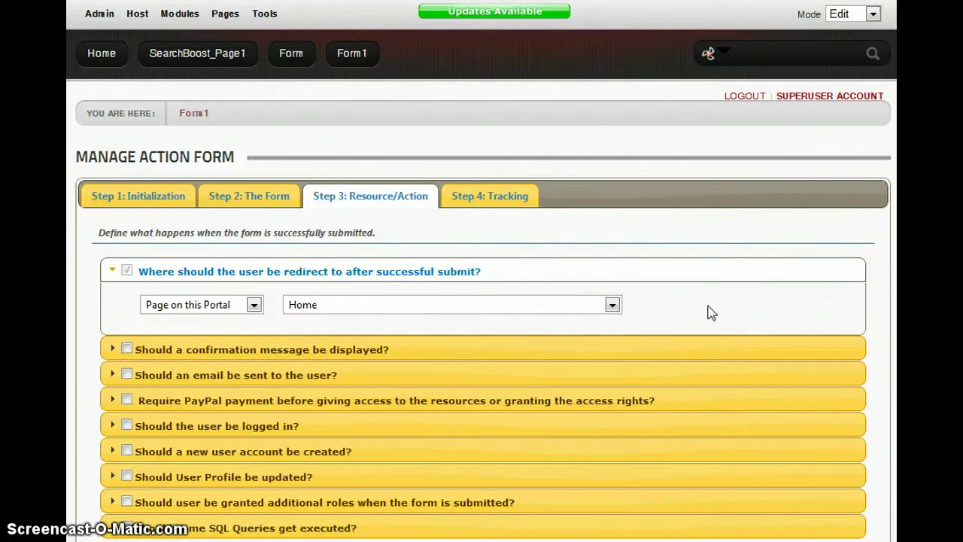
Re-enable the confirmation message so it stays on alongside the redirect
scroll(711, 312, down, 3)
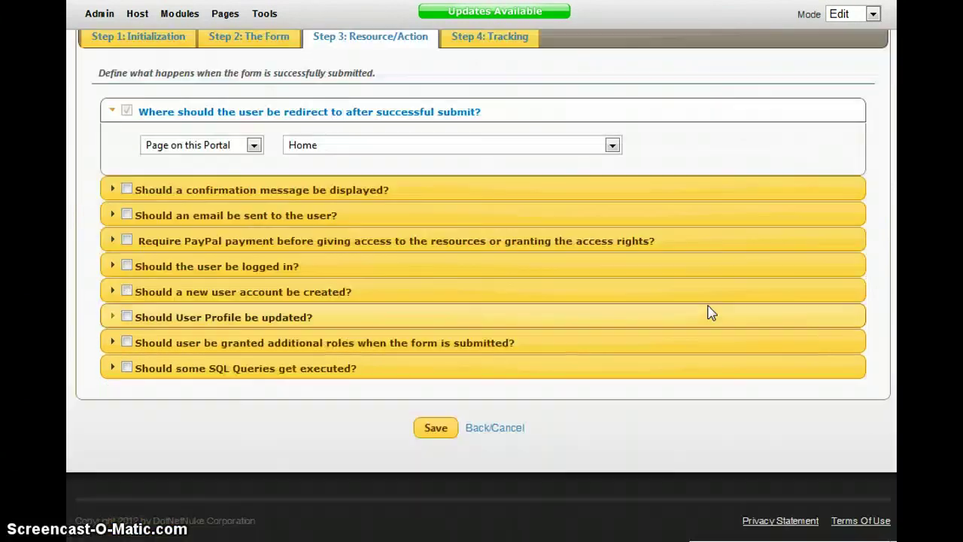
click(127, 190)
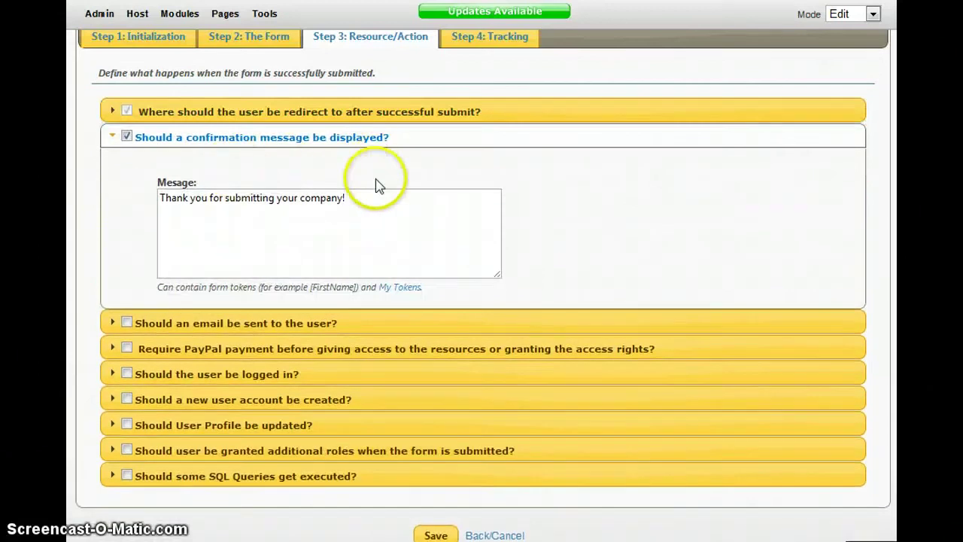
click(127, 139)
click(126, 139)
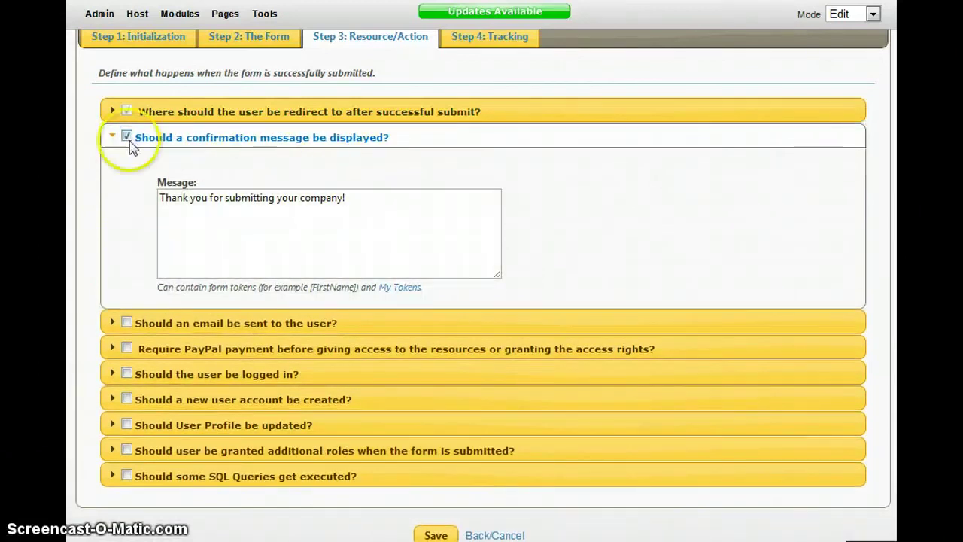
click(273, 111)
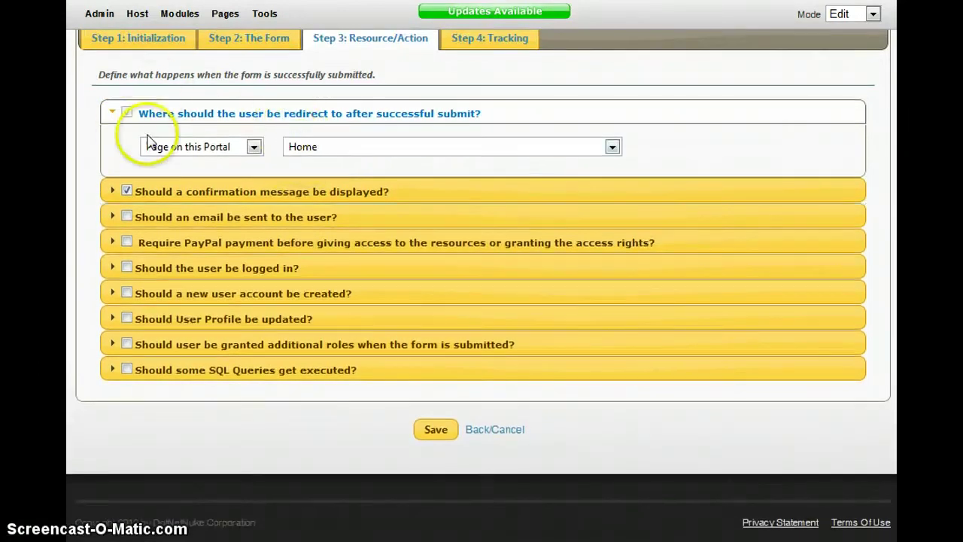
scroll(466, 253, up, 1)
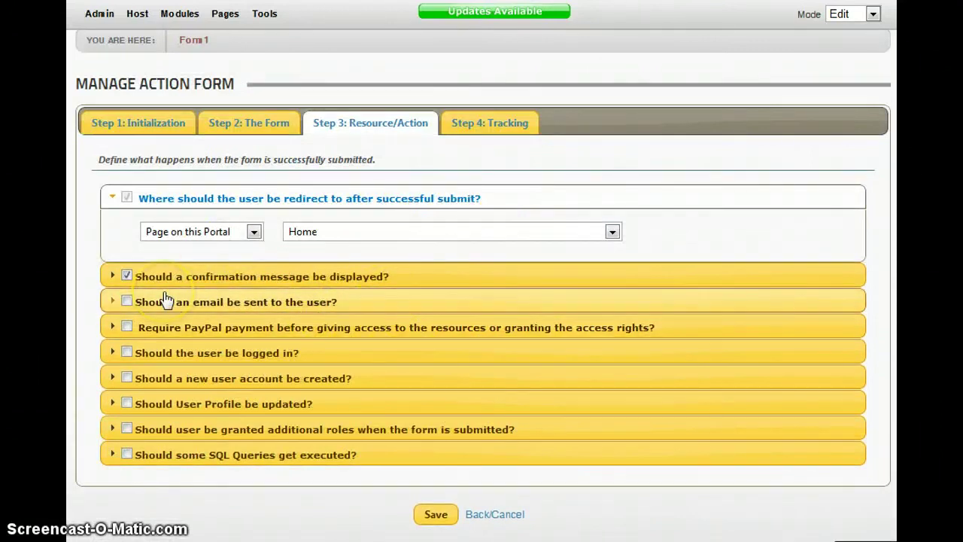
Set the redirect target to Page on this Portal > Home and save the settings
click(182, 231)
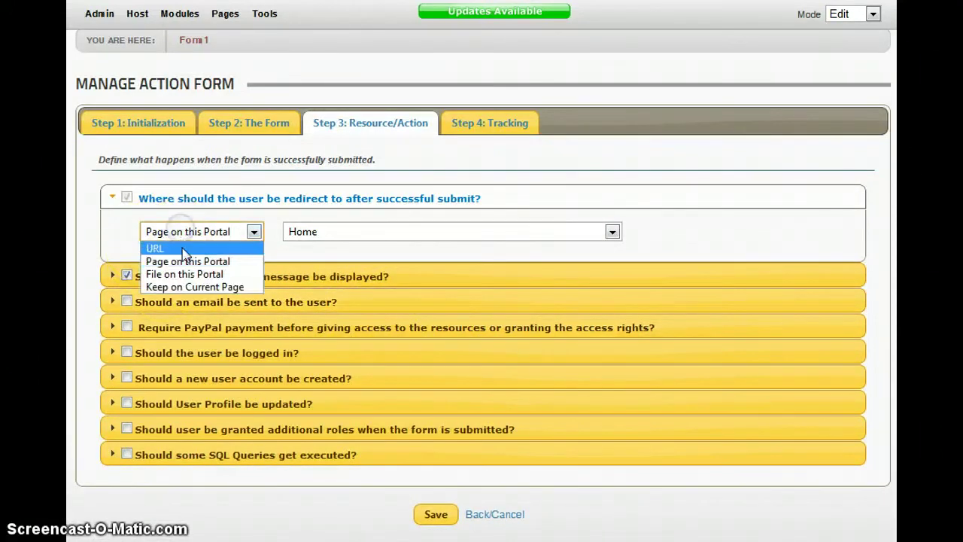
click(200, 287)
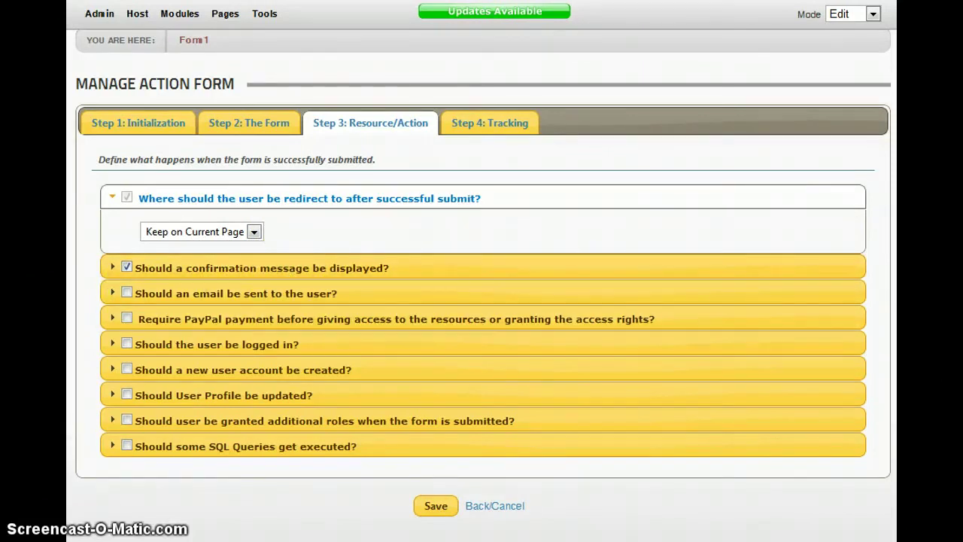
click(232, 229)
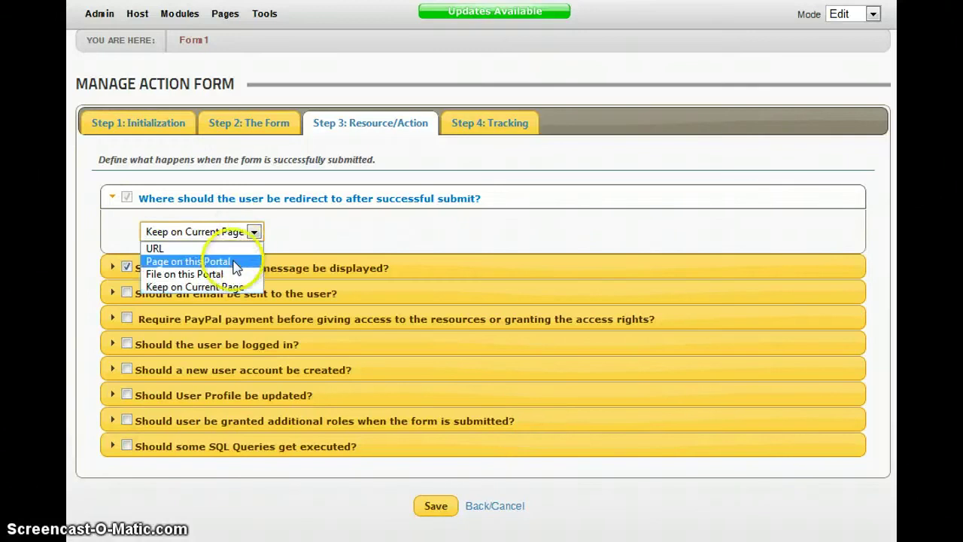
click(188, 261)
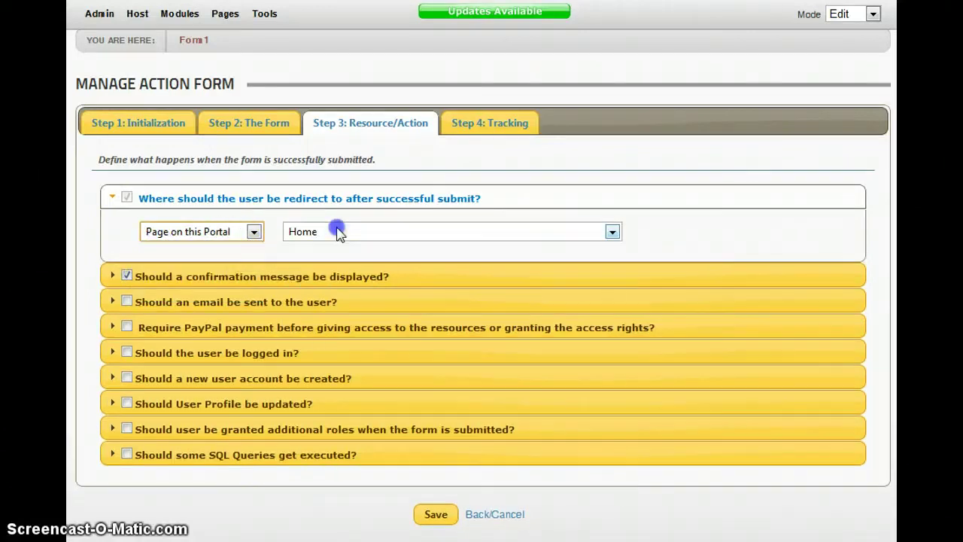
click(337, 232)
scroll(617, 382, down, 2)
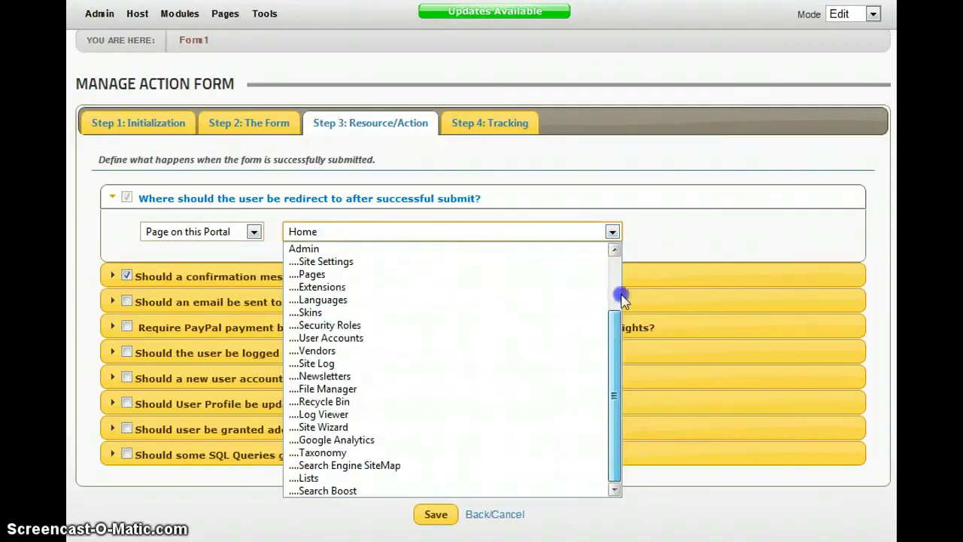
scroll(622, 298, up, 2)
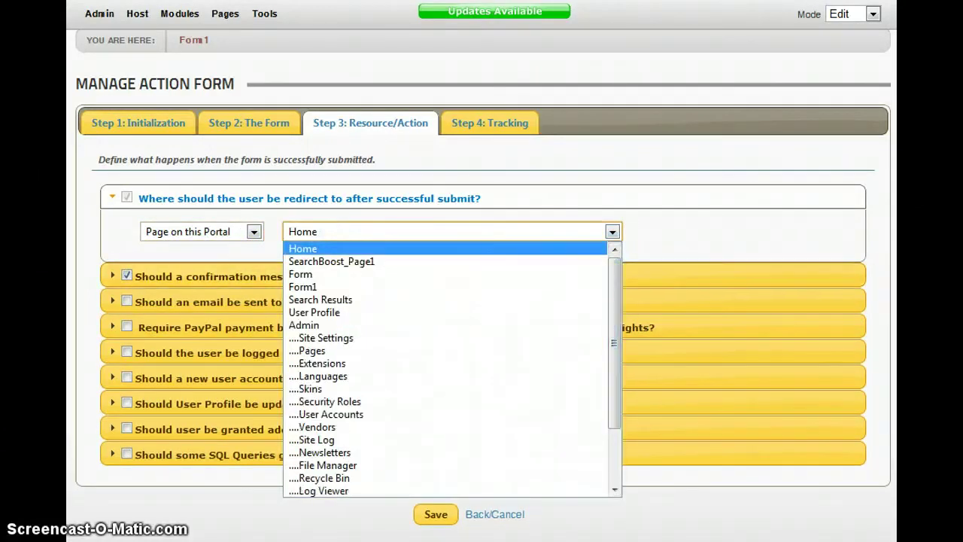
click(357, 252)
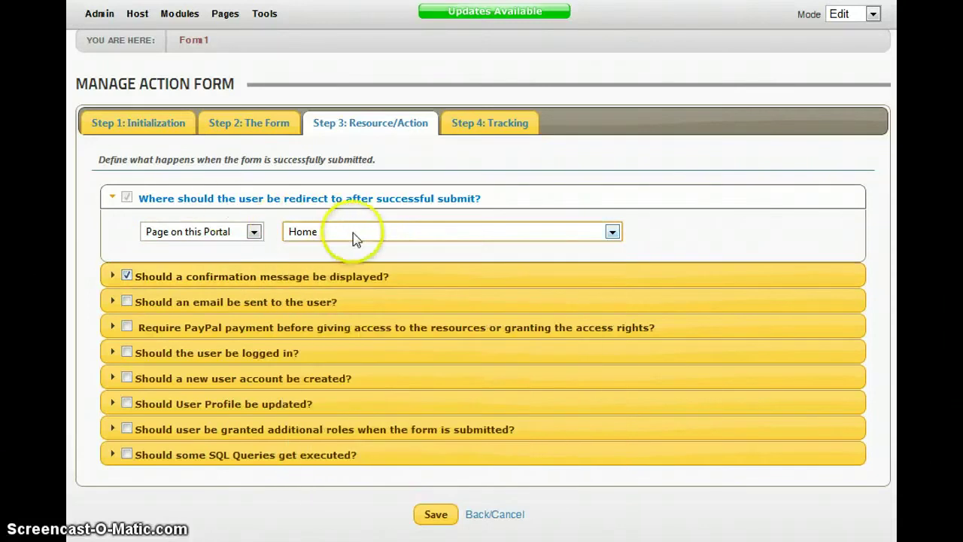
click(437, 516)
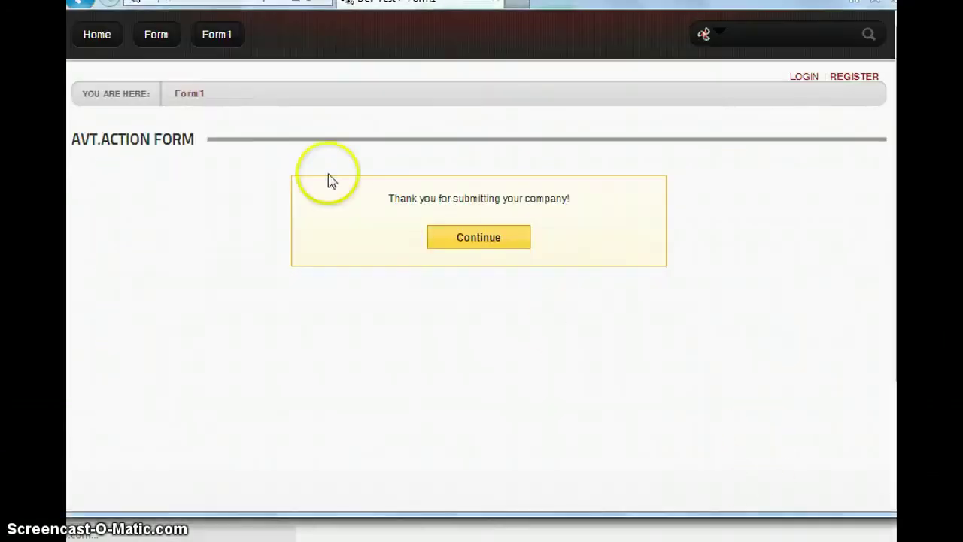
Test-submit the Company form on Form1, acknowledge the thank-you message, and return to Form1
click(191, 97)
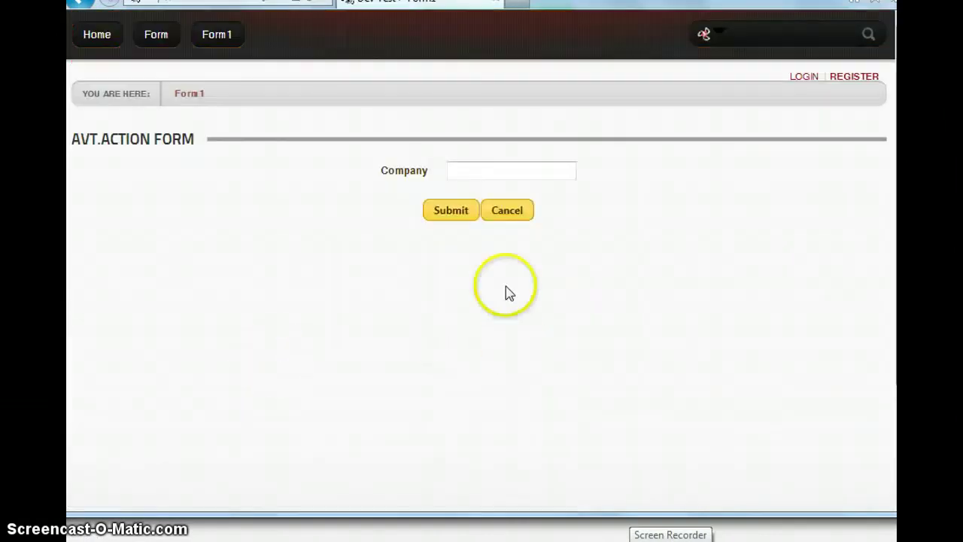
click(487, 166)
click(441, 205)
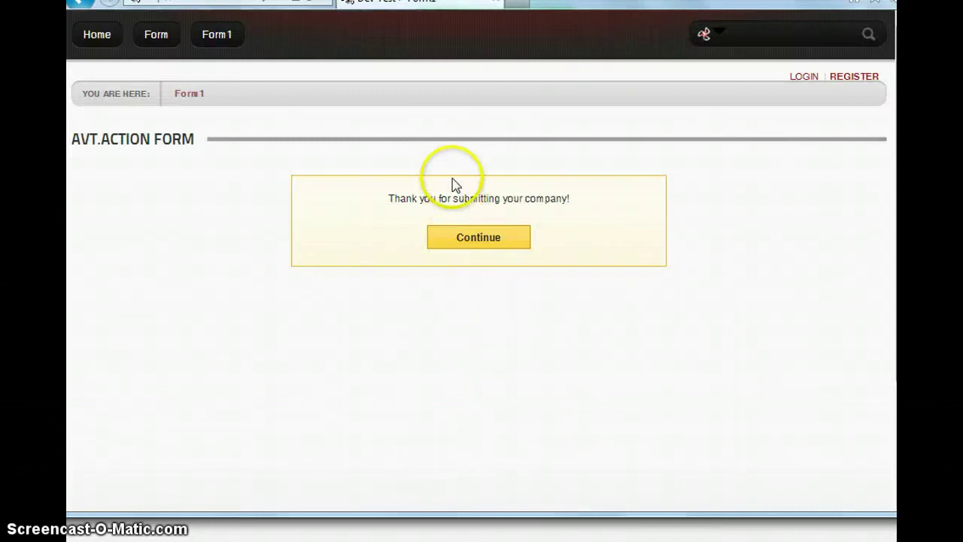
click(492, 241)
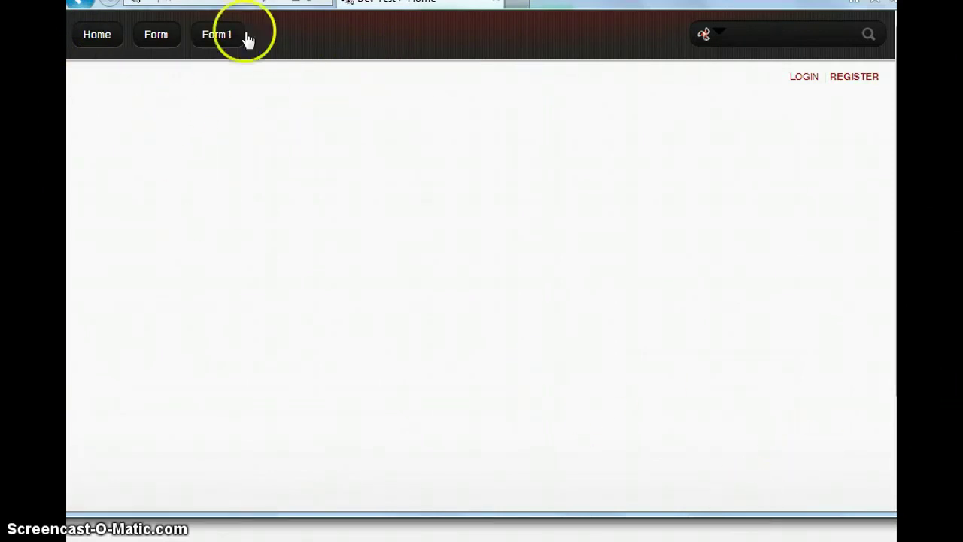
click(214, 36)
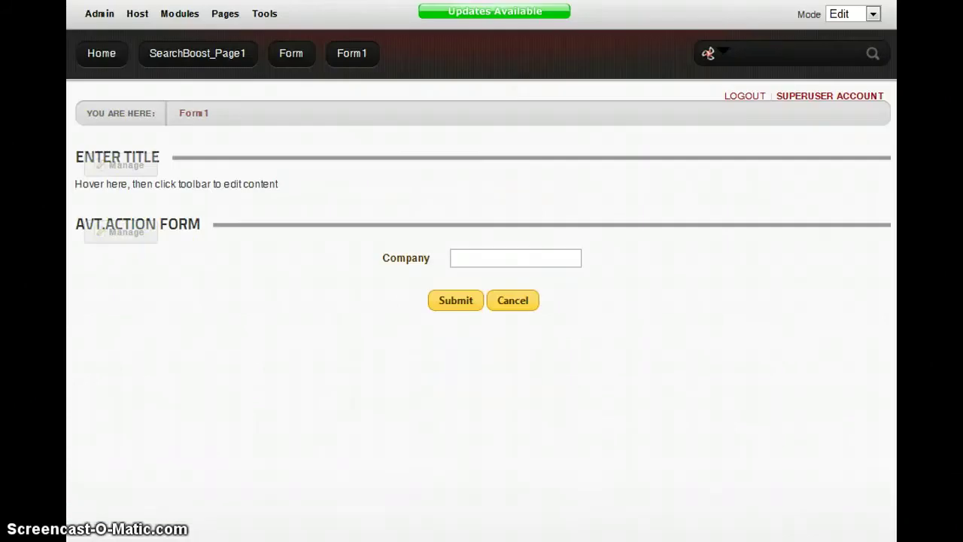
In Step 3, turn off the confirmation message, set redirect to Keep on Current Page, and save
mouse_move(150, 233)
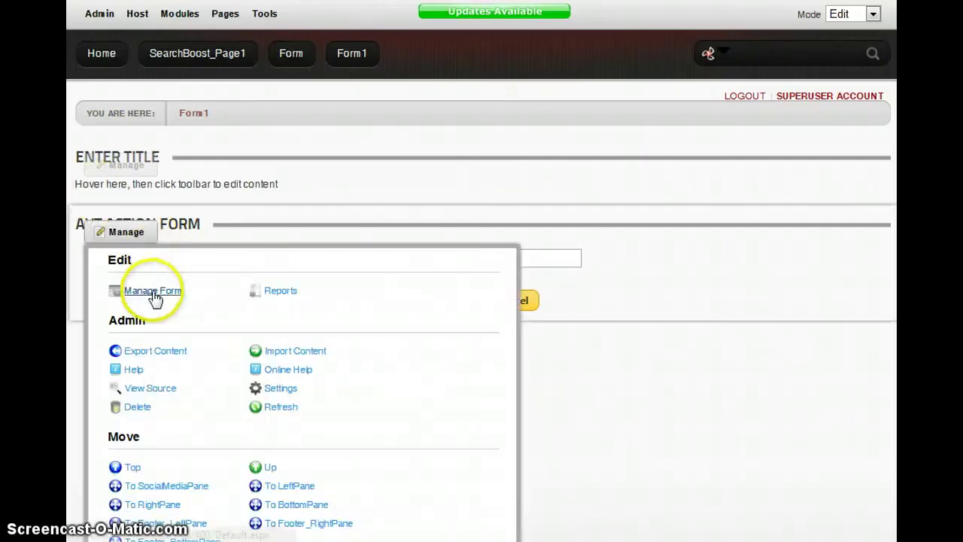
click(154, 292)
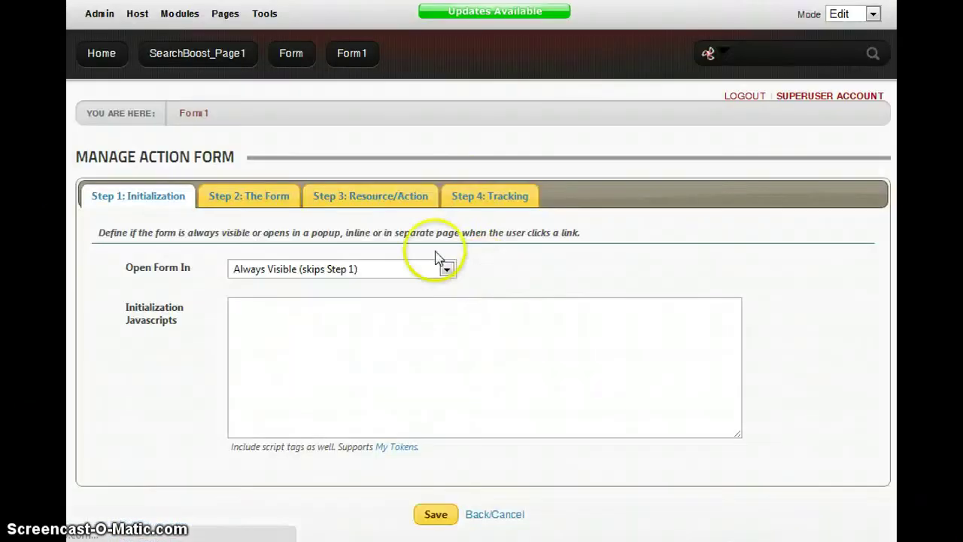
click(407, 197)
click(126, 349)
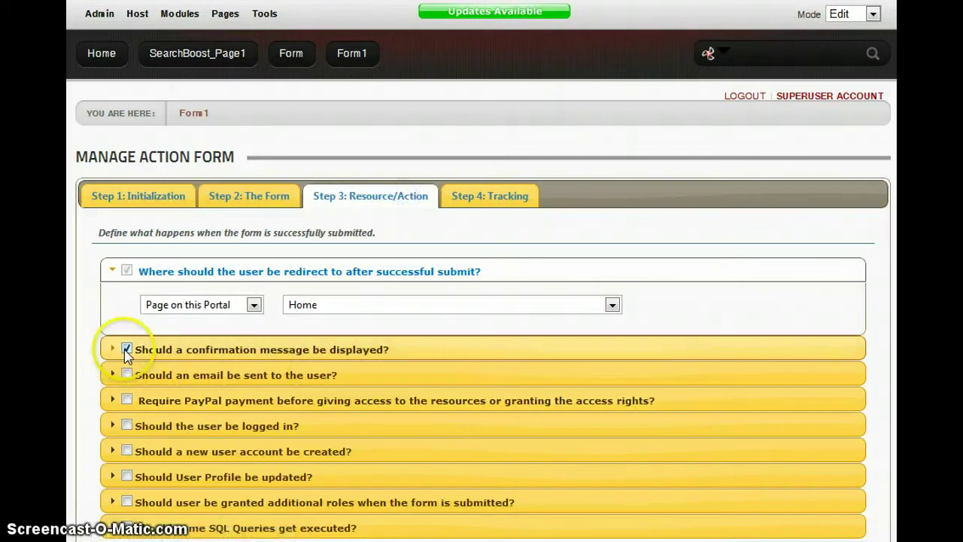
click(188, 351)
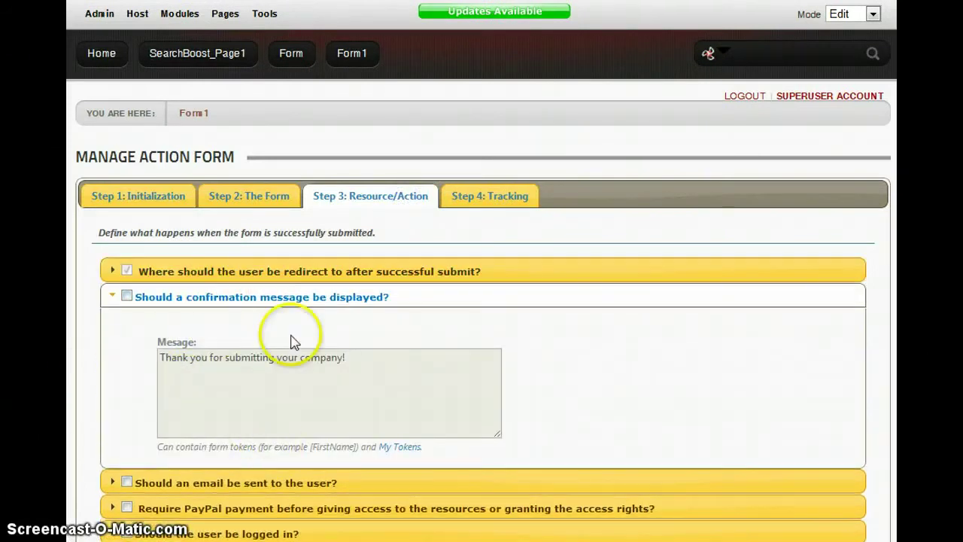
click(259, 271)
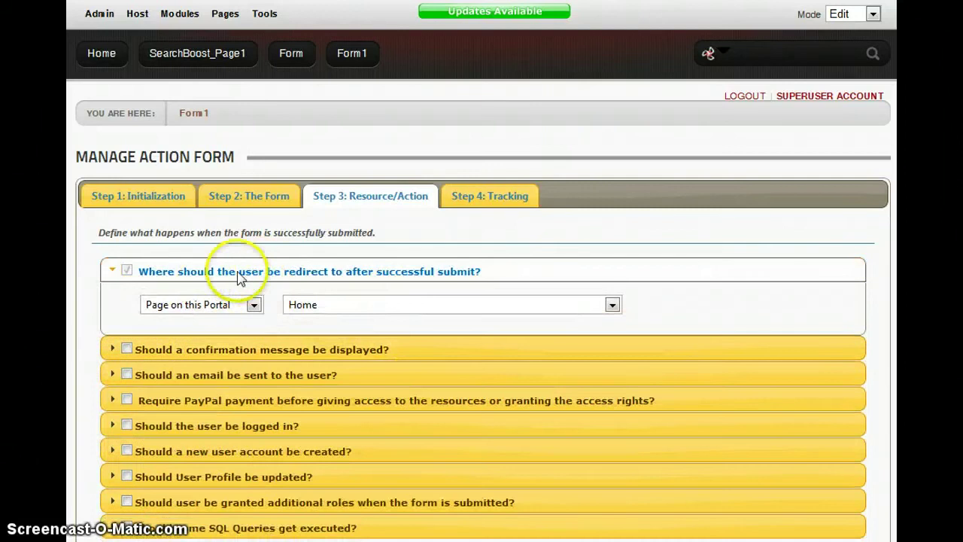
click(254, 304)
click(199, 358)
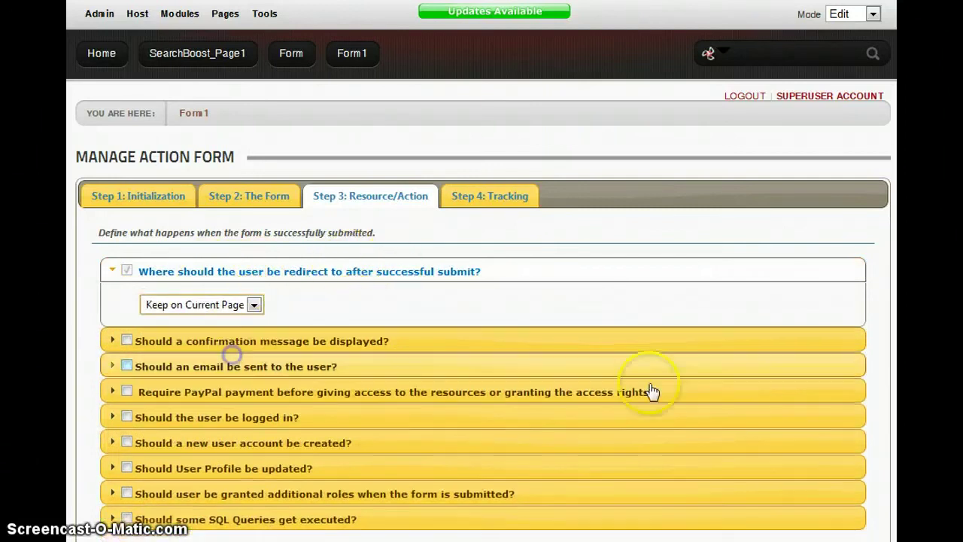
scroll(795, 413, down, 2)
click(431, 422)
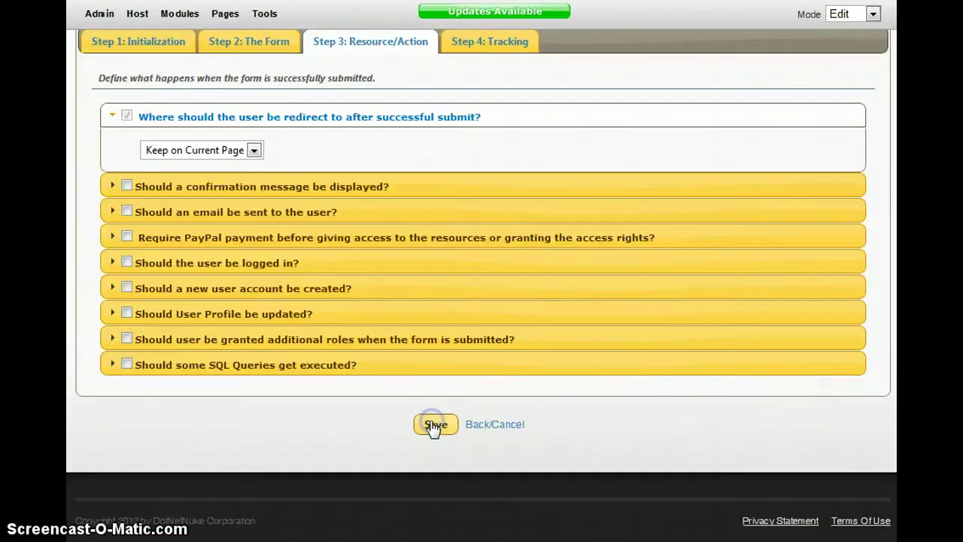
Test-submit Form1 with Company 'tgt5g6', then open the form's Manage settings
key(alt+Tab)
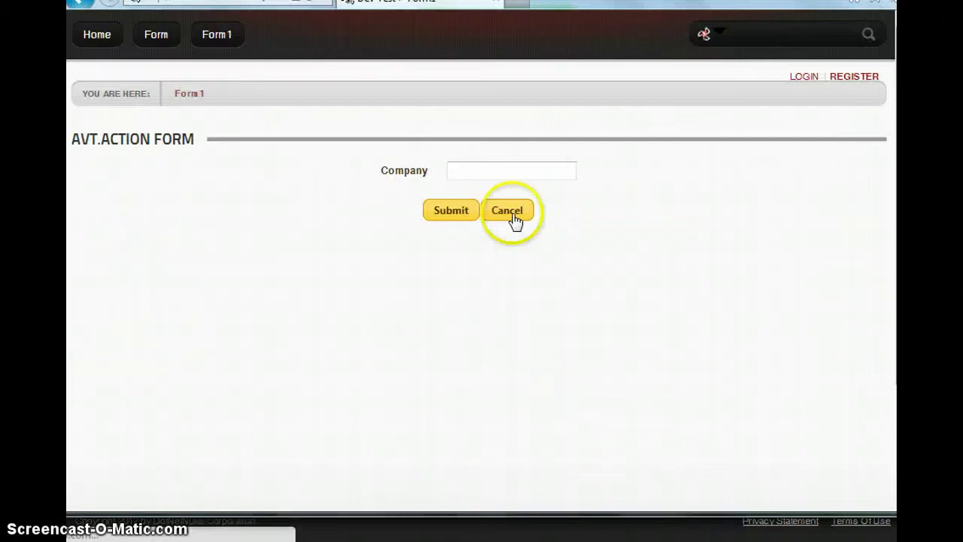
click(483, 177)
text(tgt5g6)
click(451, 210)
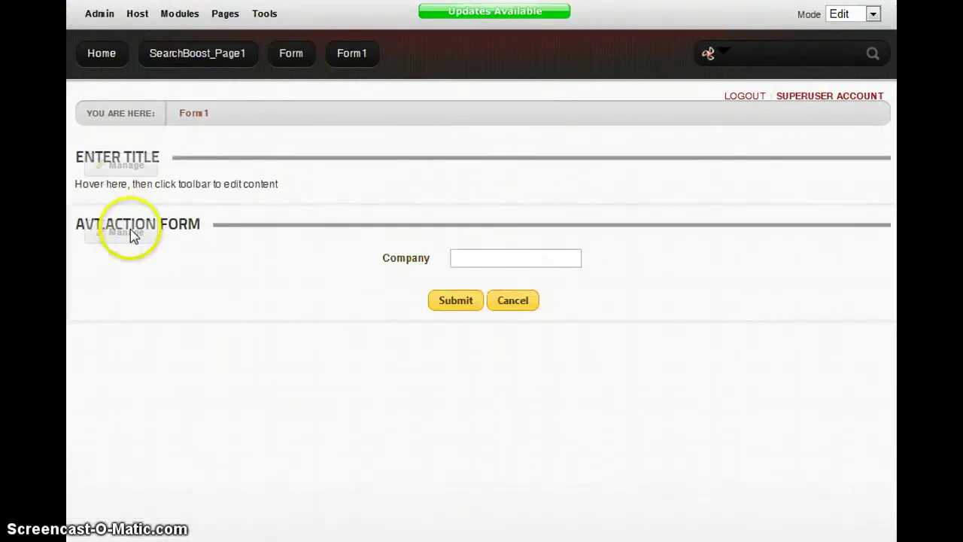
mouse_move(126, 232)
click(148, 291)
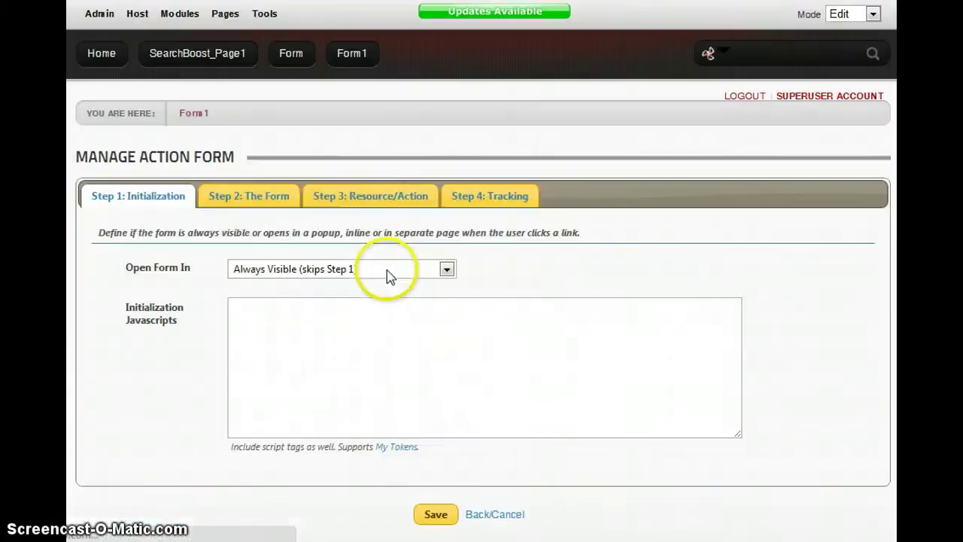
click(367, 201)
click(253, 306)
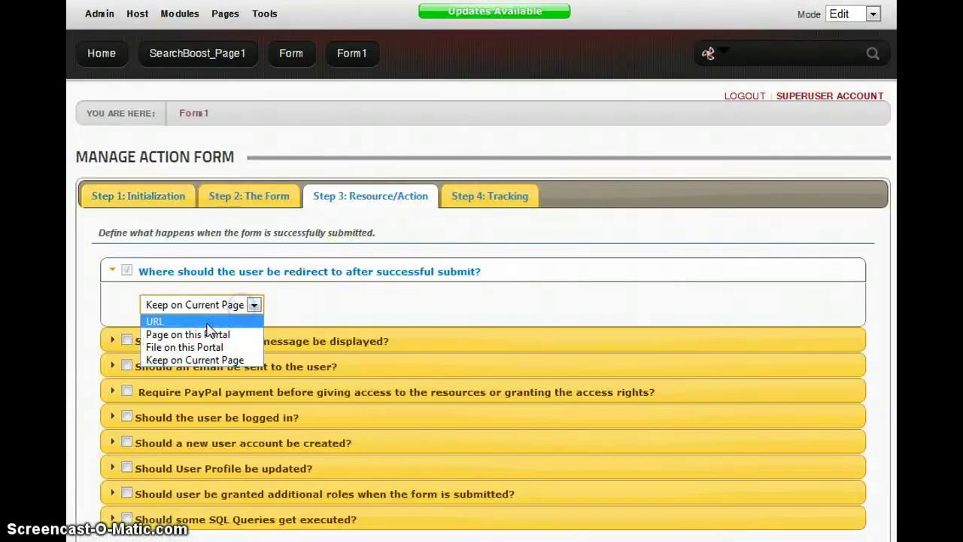
click(207, 321)
click(420, 313)
click(387, 303)
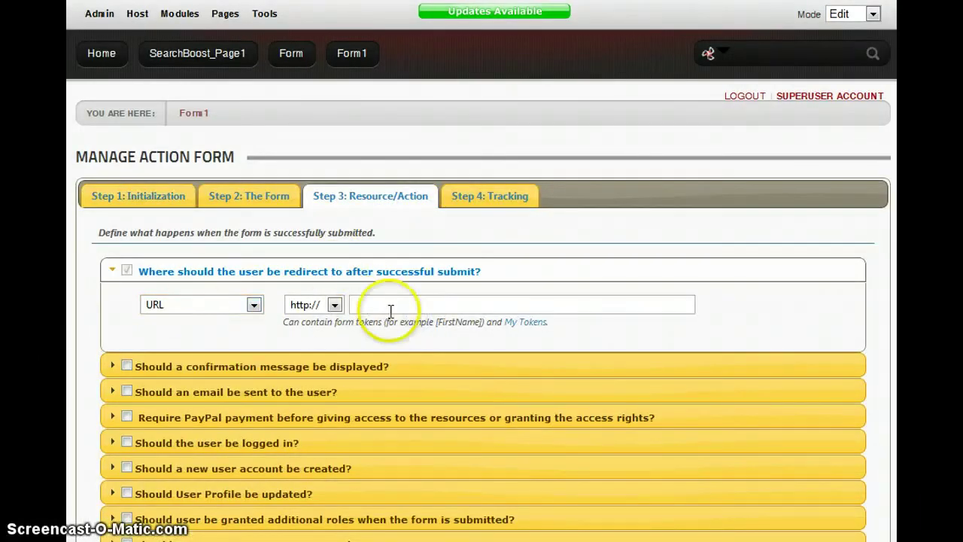
text(w)
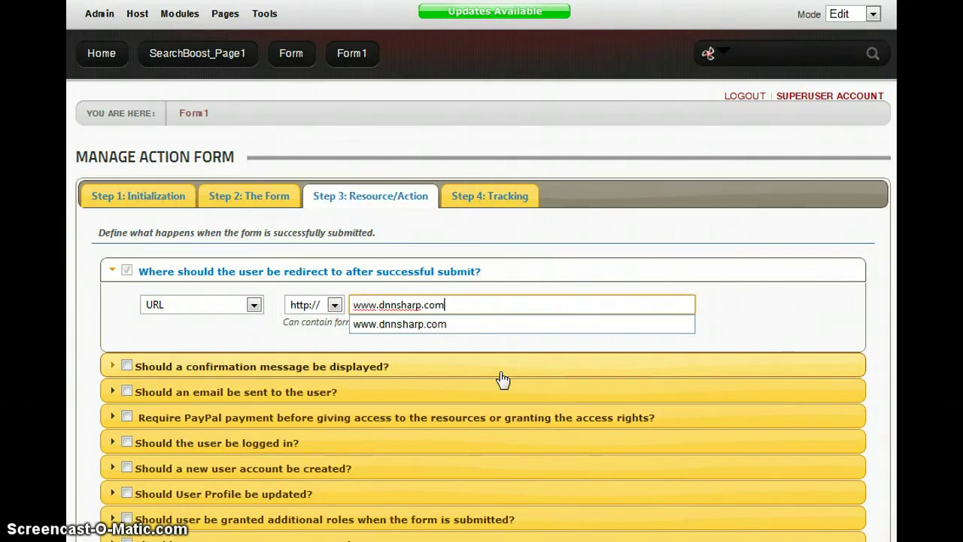
text(ww.dnnsharp.com)
scroll(502, 380, down, 4)
click(435, 428)
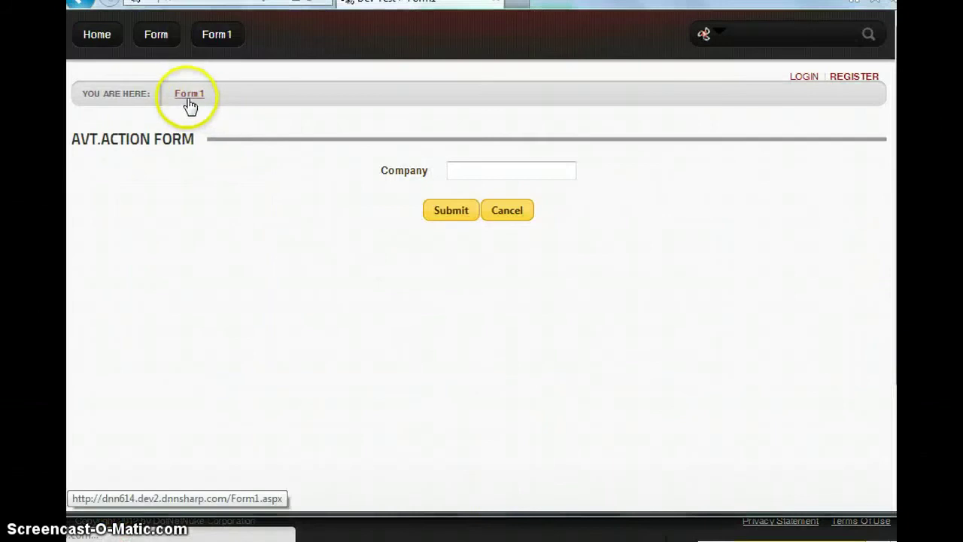
Test-submit 'My Compaby' on Form1, confirm the dnnsharp.com redirect, and go back to Form1
click(188, 98)
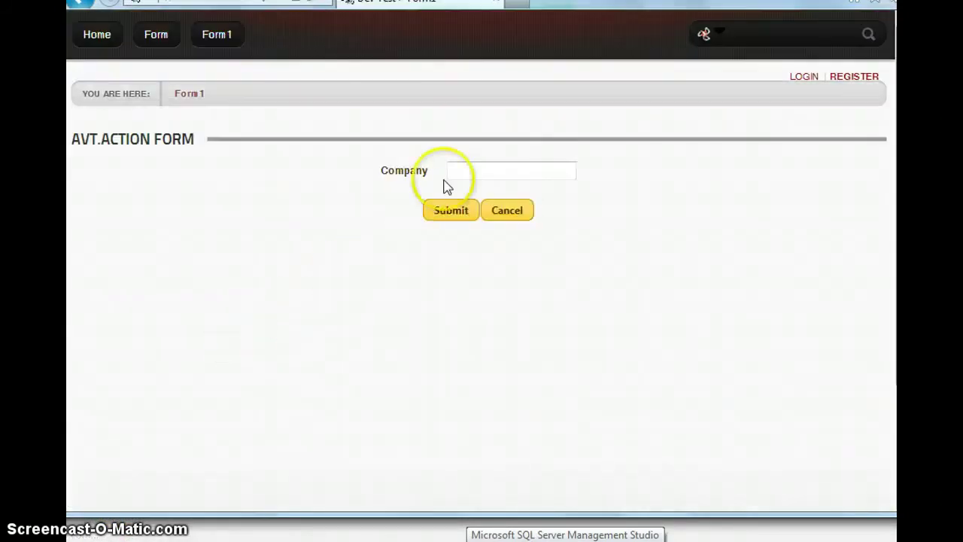
click(450, 176)
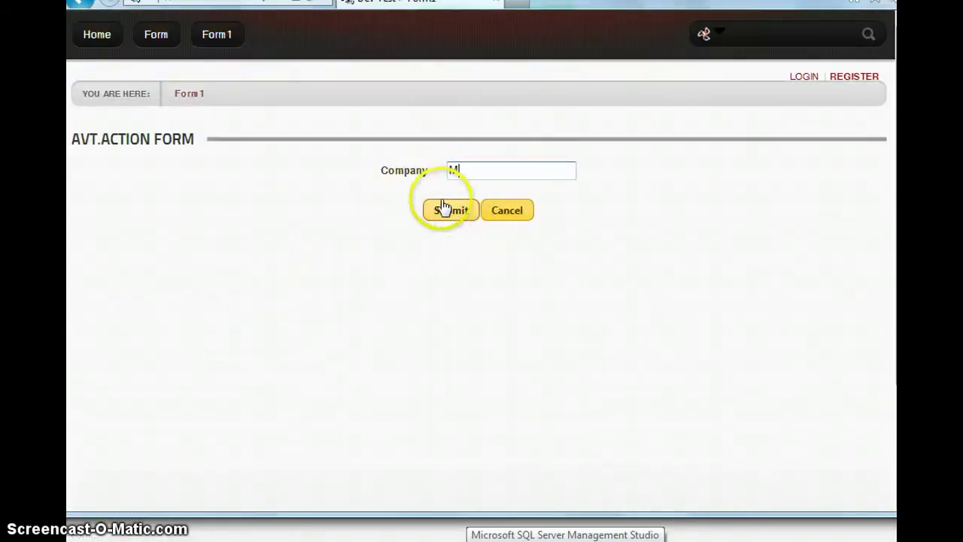
click(444, 209)
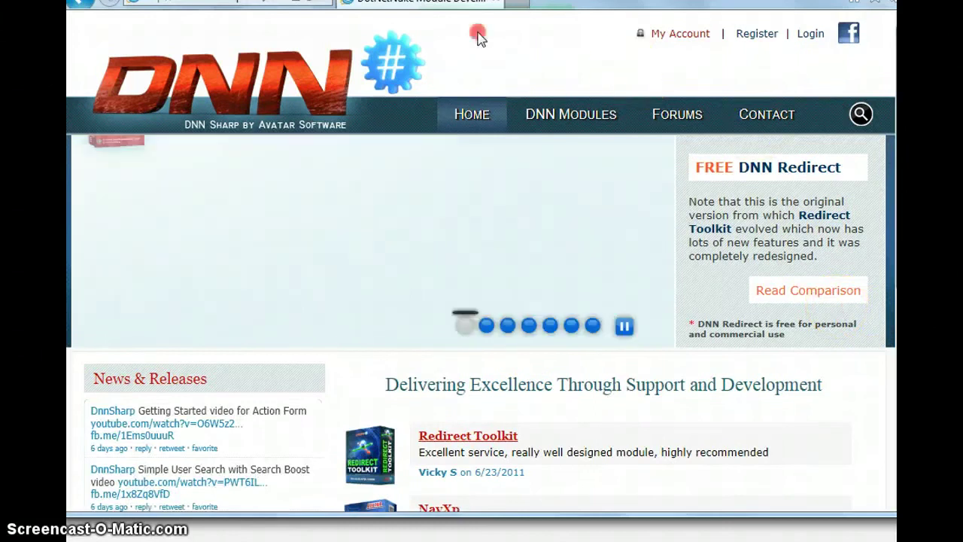
right_click(484, 36)
click(518, 22)
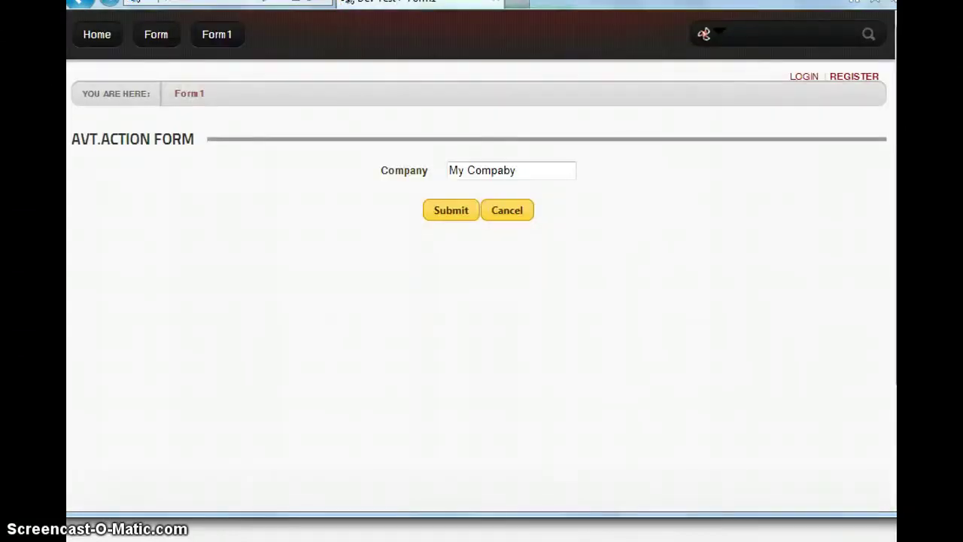
Reopen the form's redirect settings and try the protocol dropdown options, landing on other
mouse_move(133, 233)
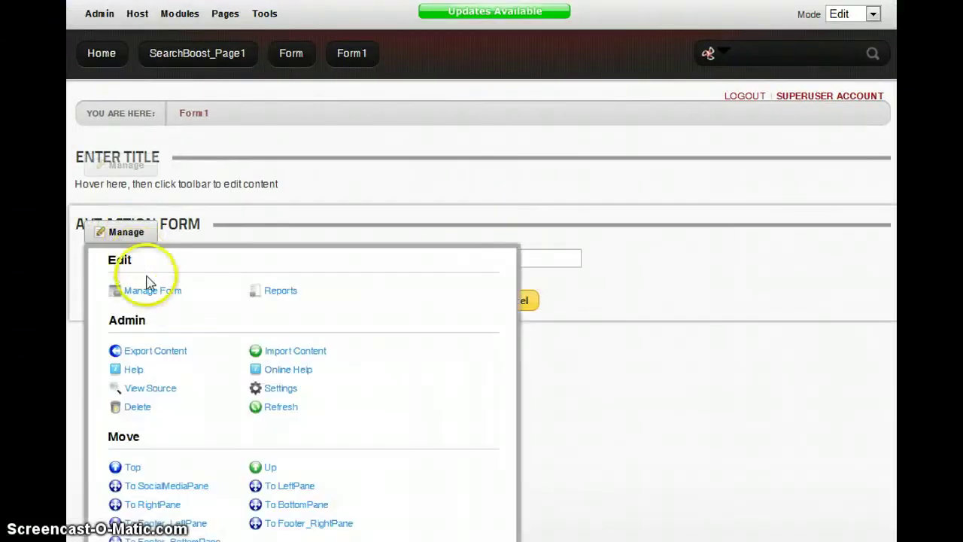
click(152, 292)
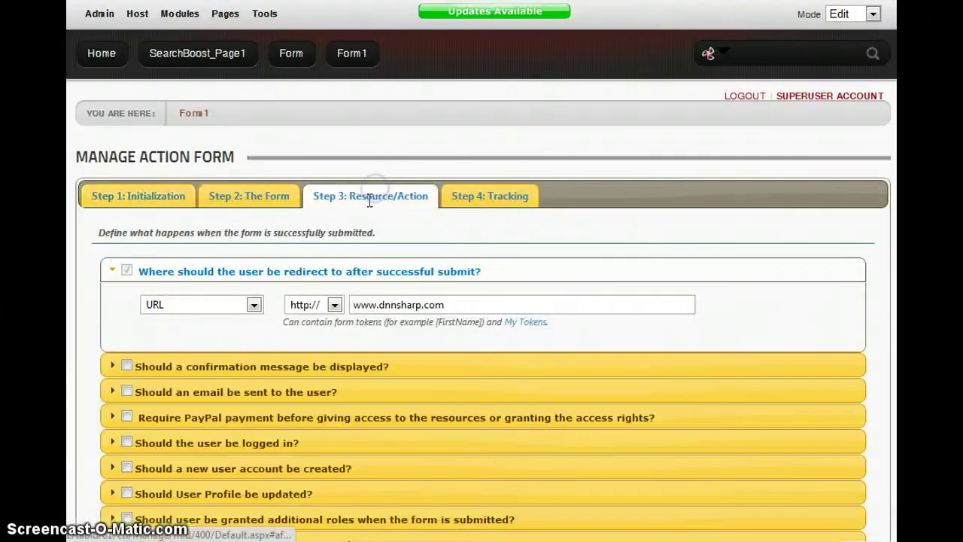
click(323, 309)
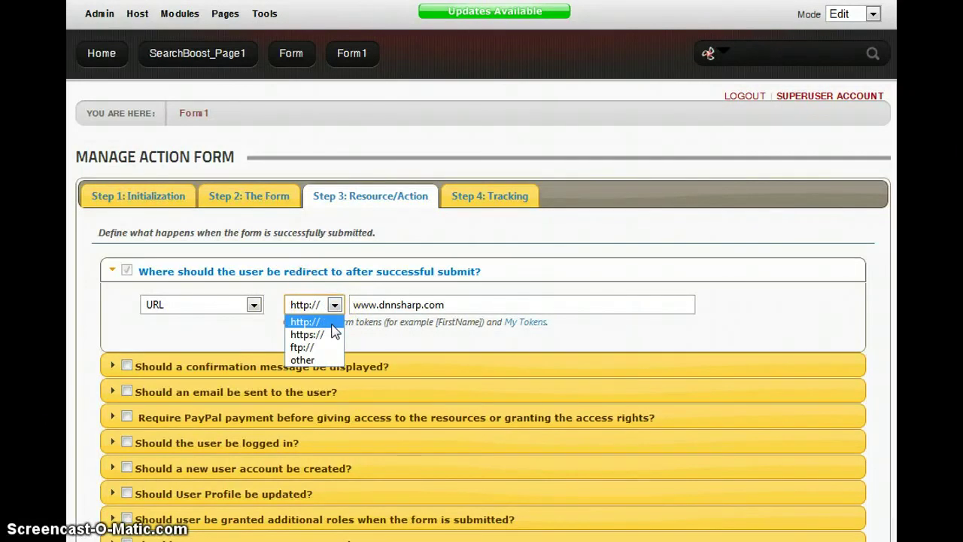
click(321, 336)
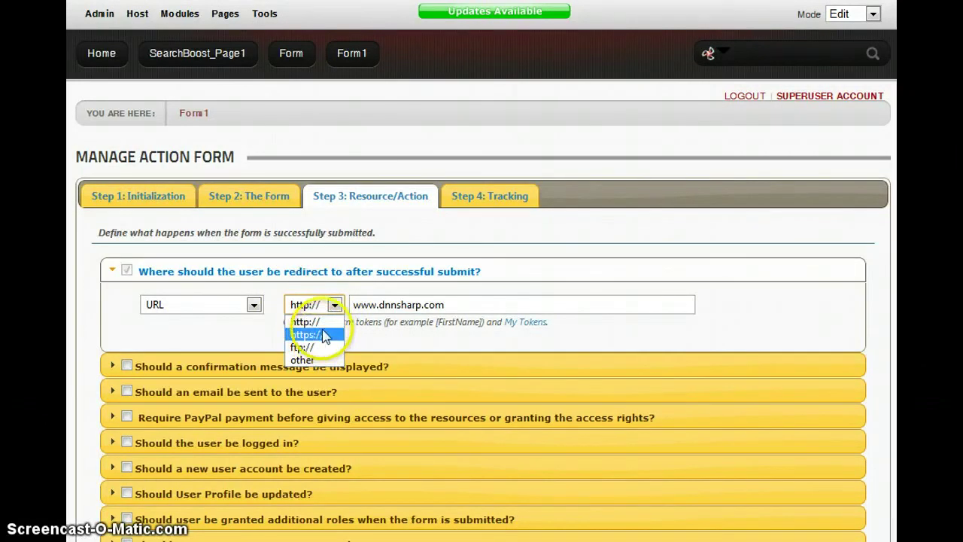
key(Down)
key(Down)
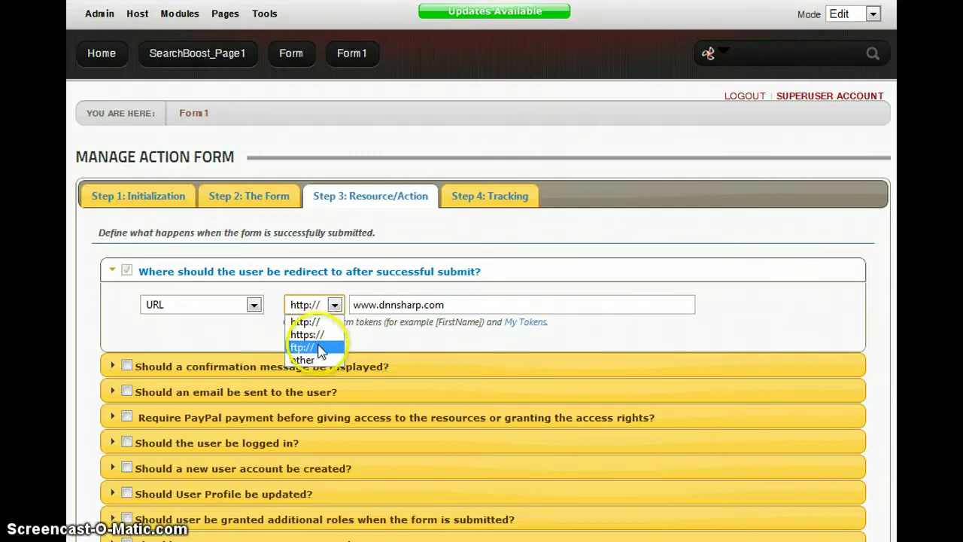
click(306, 315)
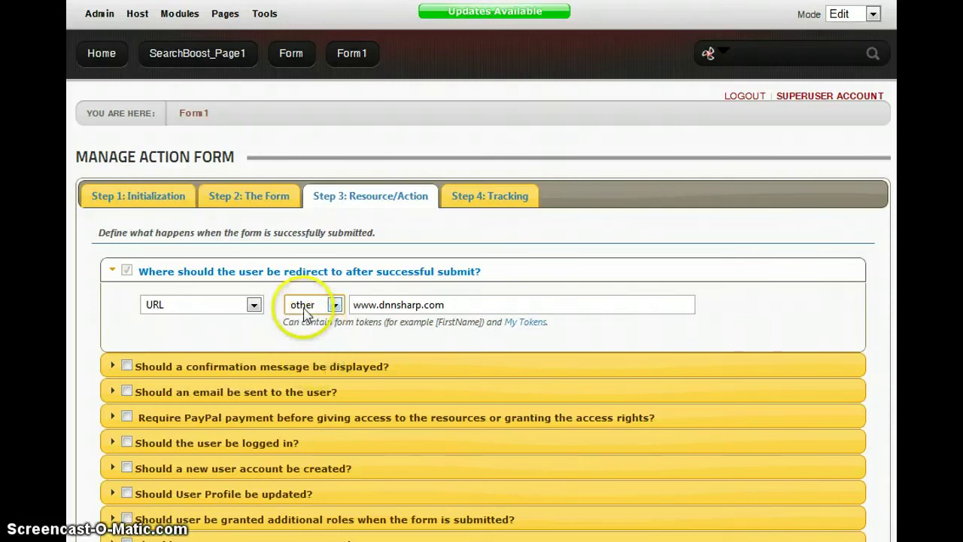
click(305, 312)
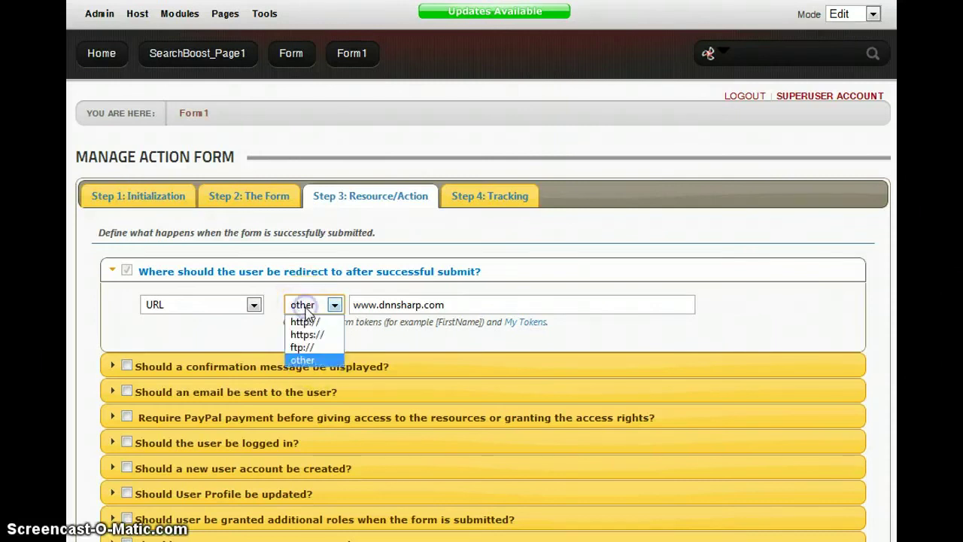
click(311, 360)
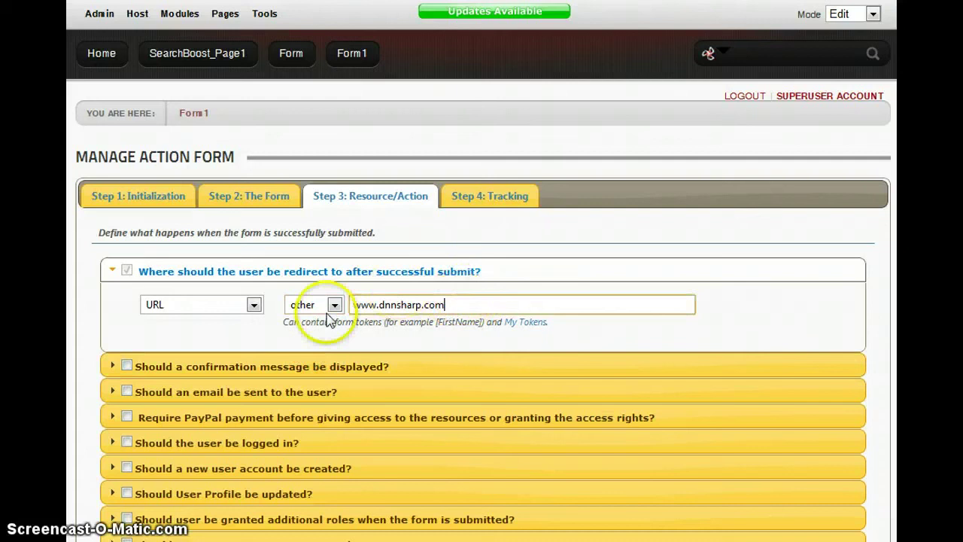
Type 'https' into the redirect address, then remove the typed prefix
click(466, 308)
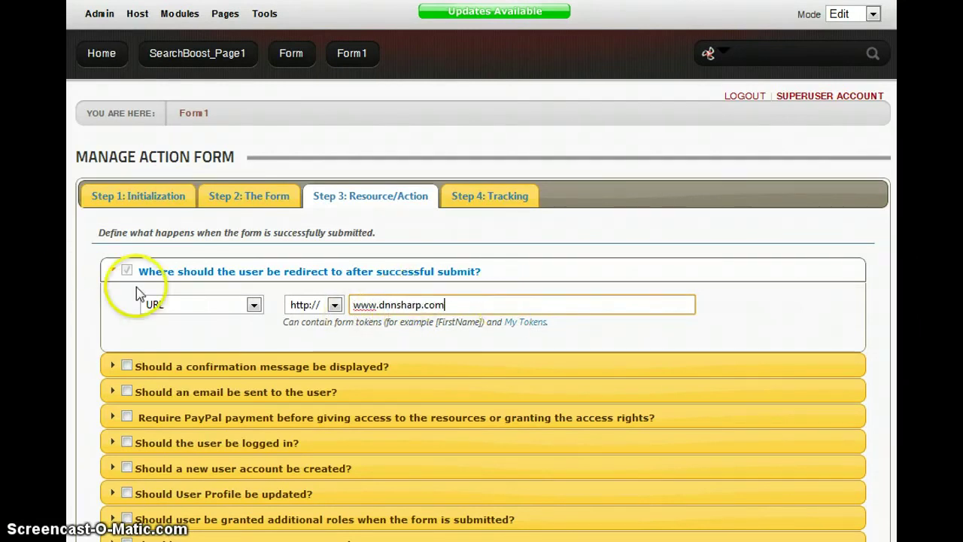
text(http)
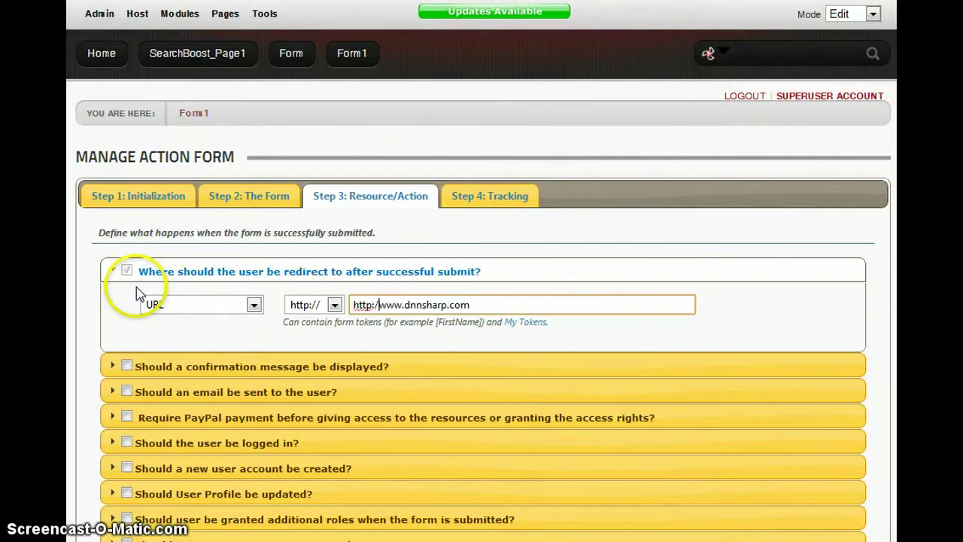
text(s)
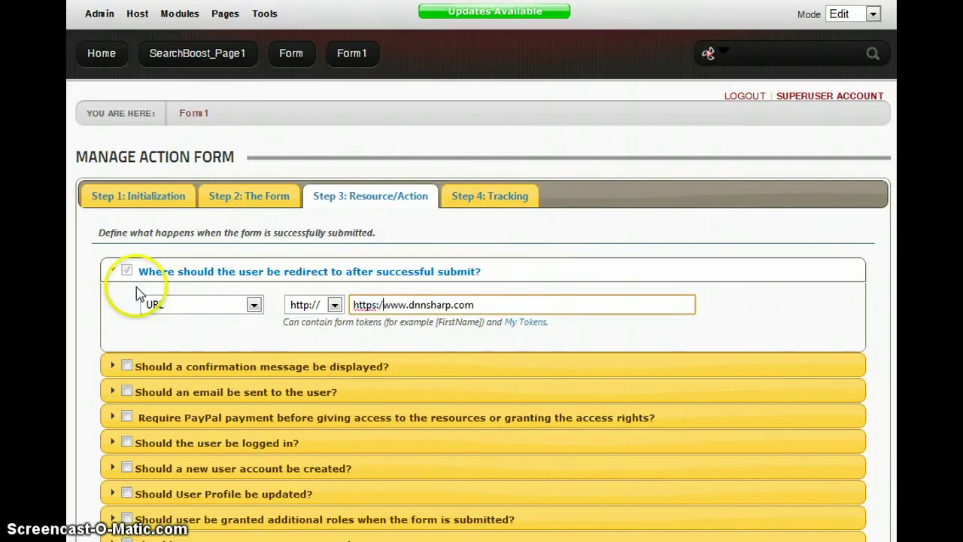
key(BackSpace)
key(BackSpace)
key(BackSpace)
key(BackSpace)
key(BackSpace)
key(BackSpace)
key(BackSpace)
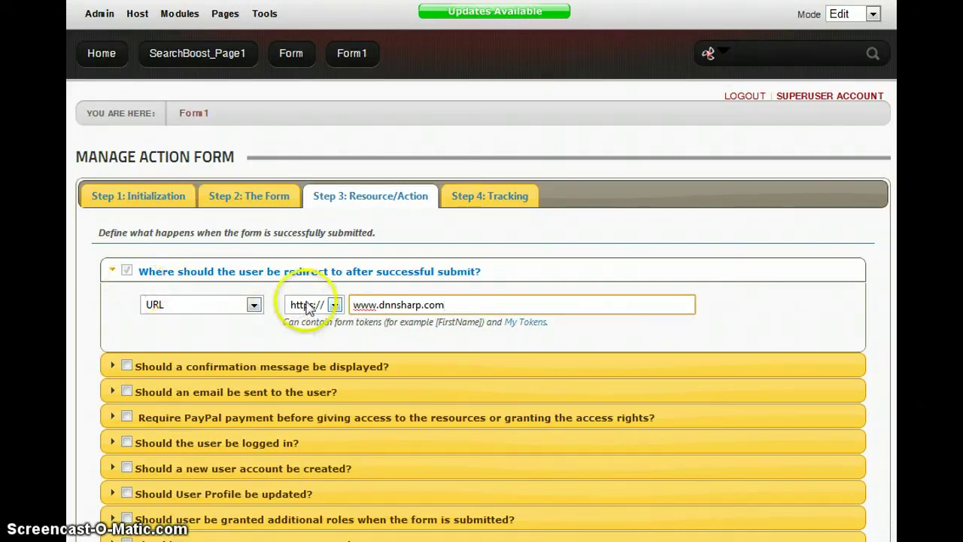
click(335, 305)
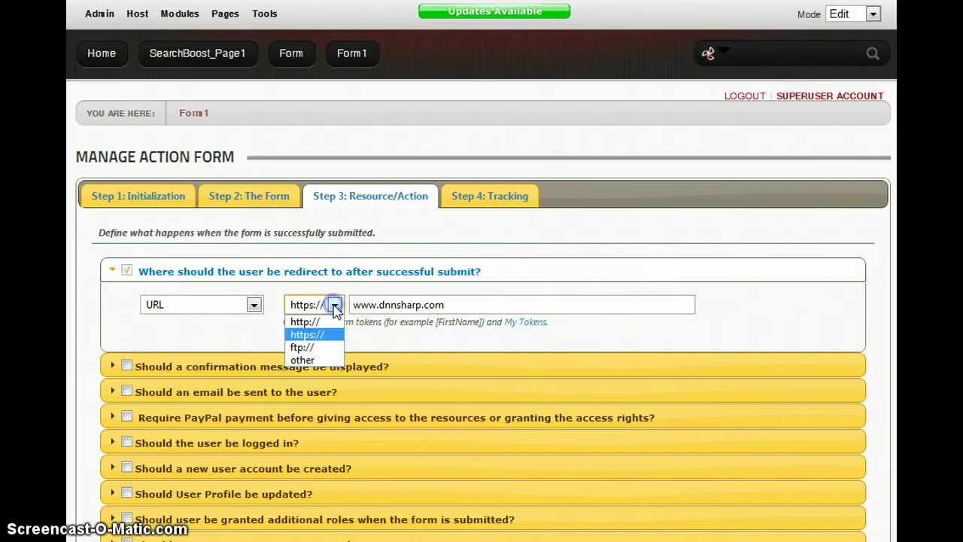
click(337, 311)
drag(455, 305, 79, 306)
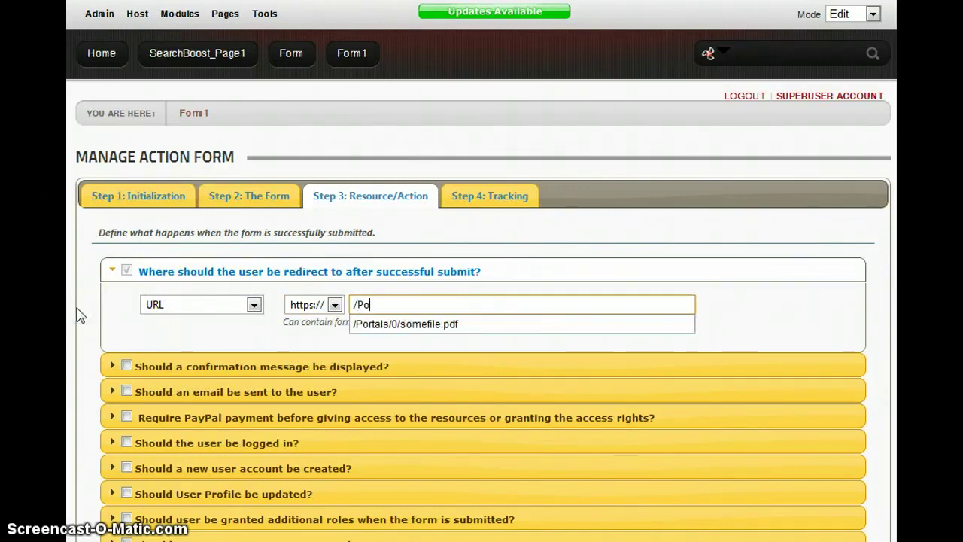
text(Po)
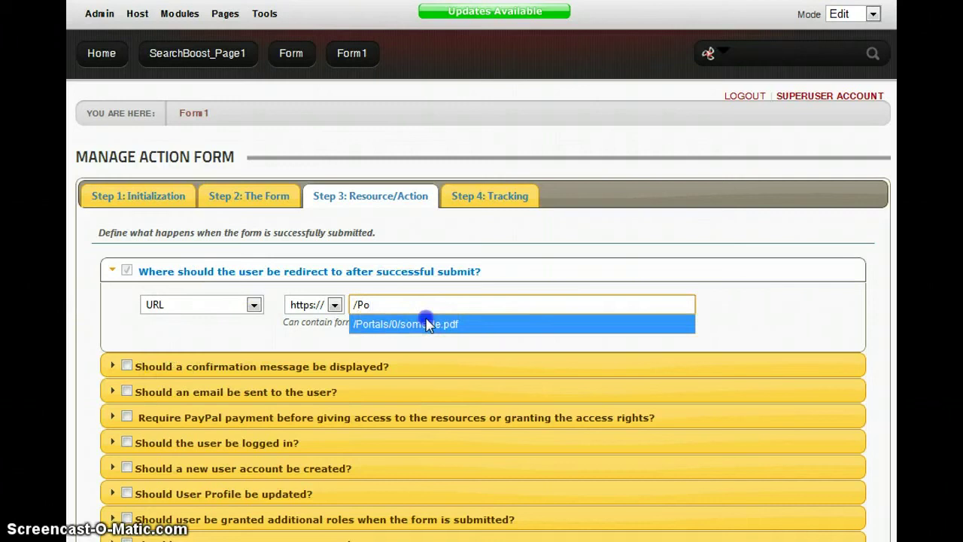
click(422, 322)
click(508, 301)
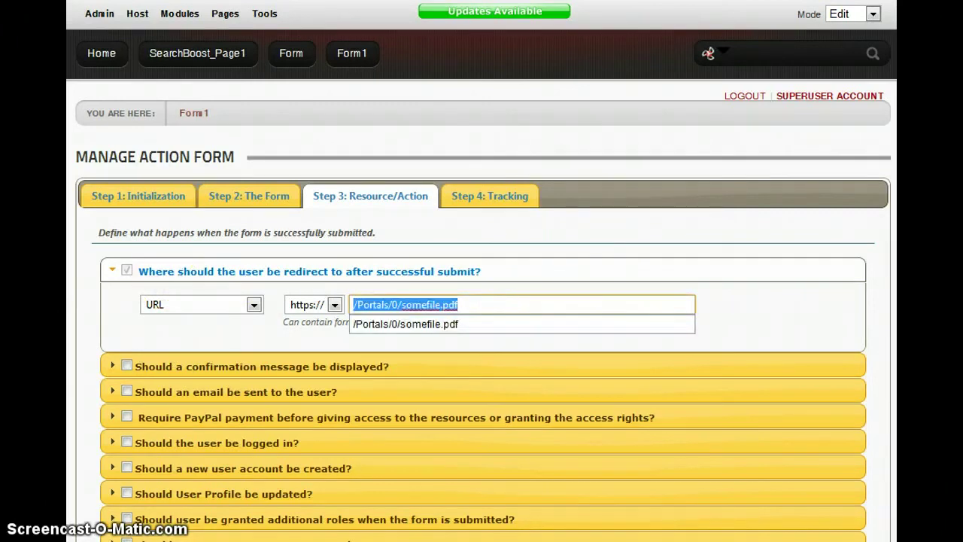
click(441, 318)
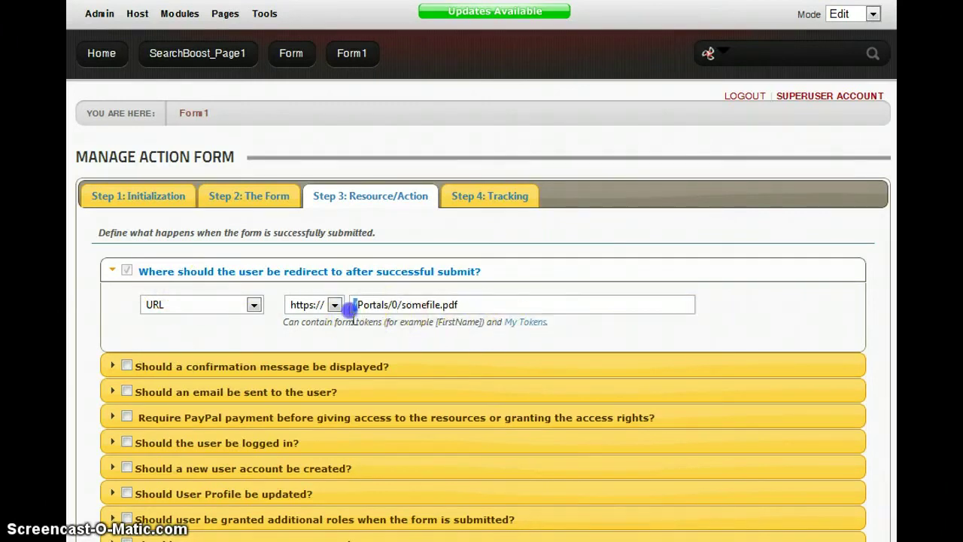
click(510, 307)
click(331, 306)
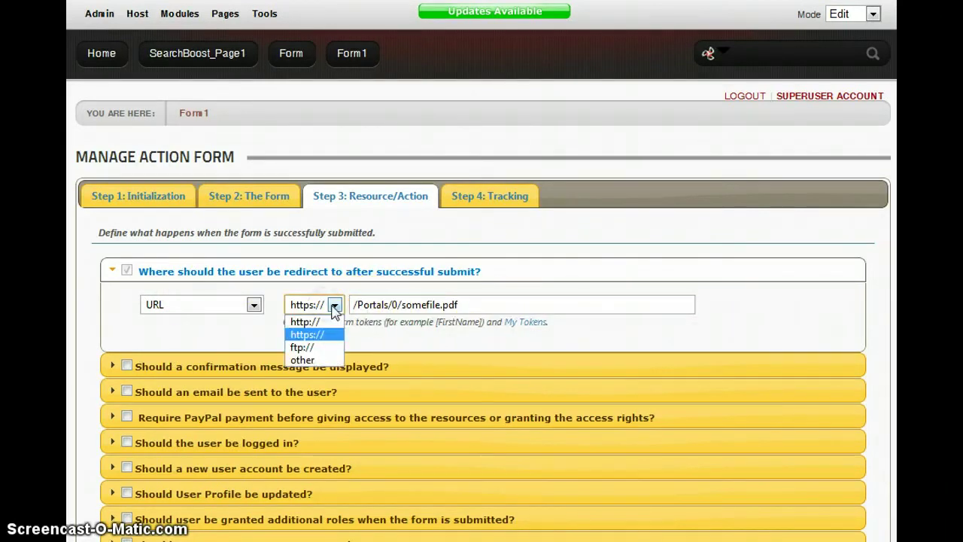
click(334, 306)
click(335, 304)
click(336, 304)
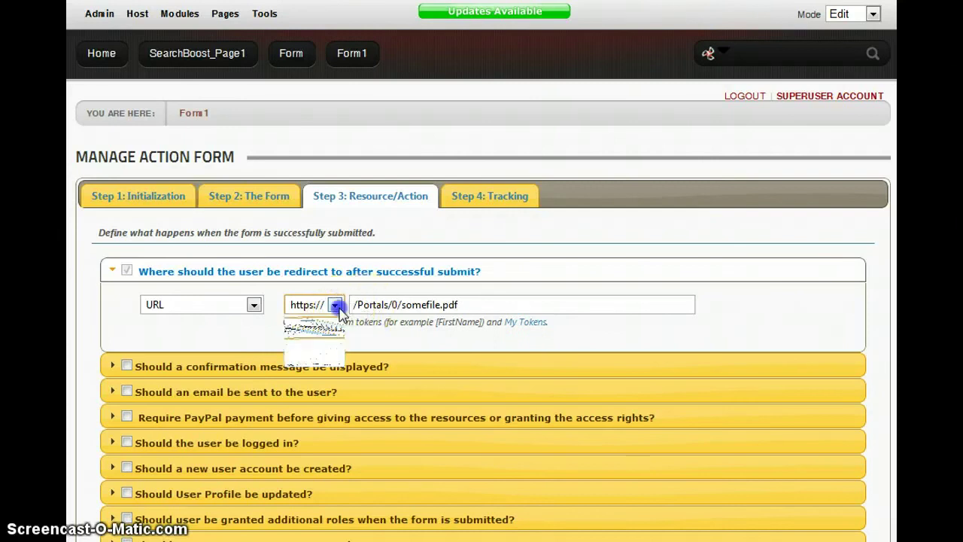
mouse_move(359, 303)
mouse_down()
mouse_move(374, 304)
mouse_move(361, 306)
mouse_up()
click(398, 303)
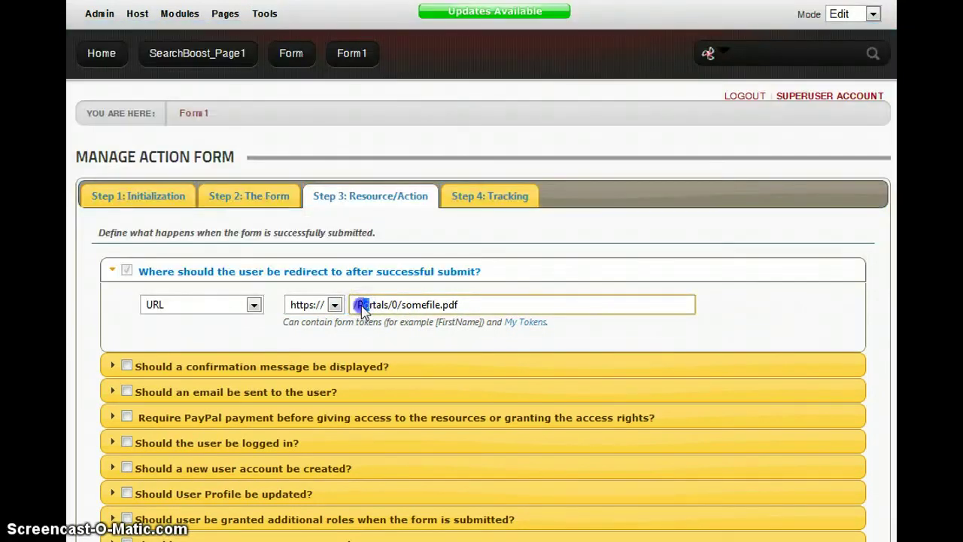
click(361, 305)
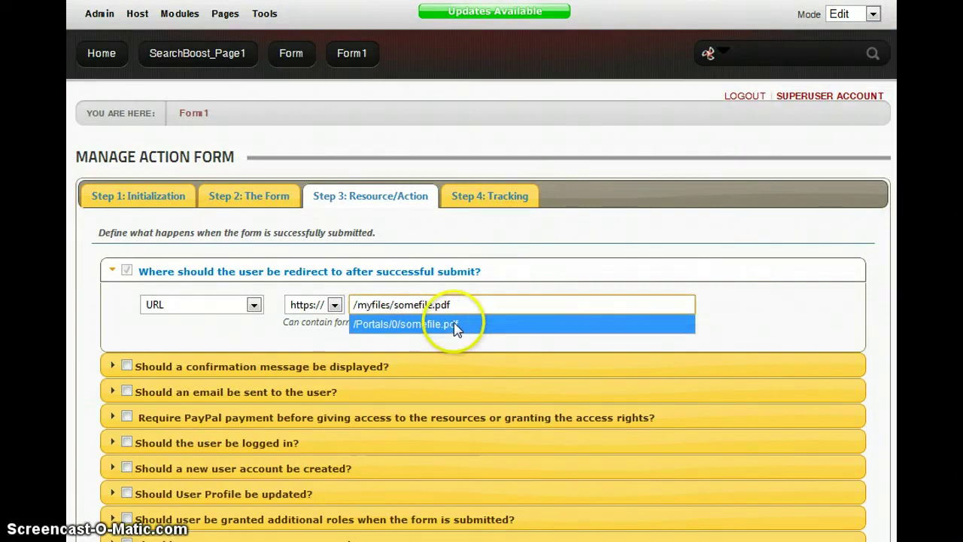
click(505, 304)
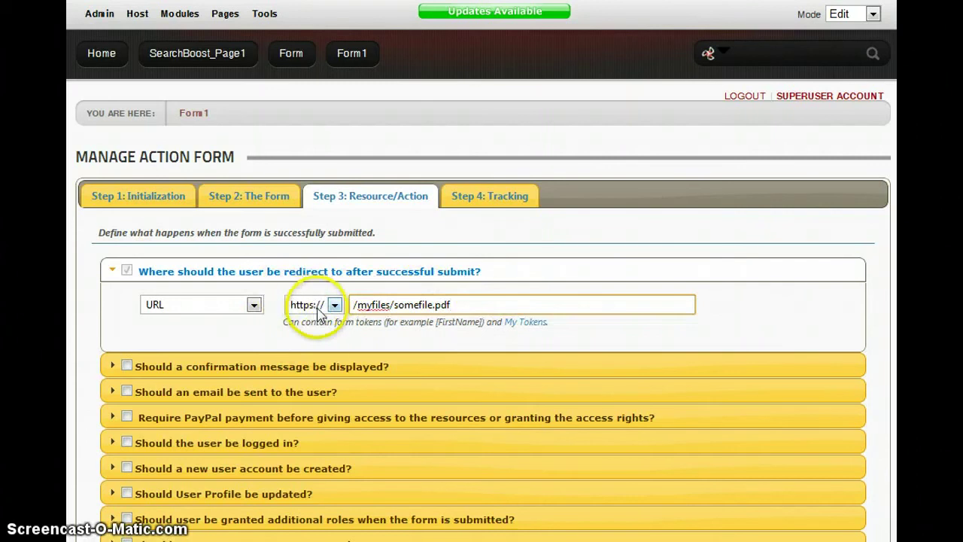
click(316, 309)
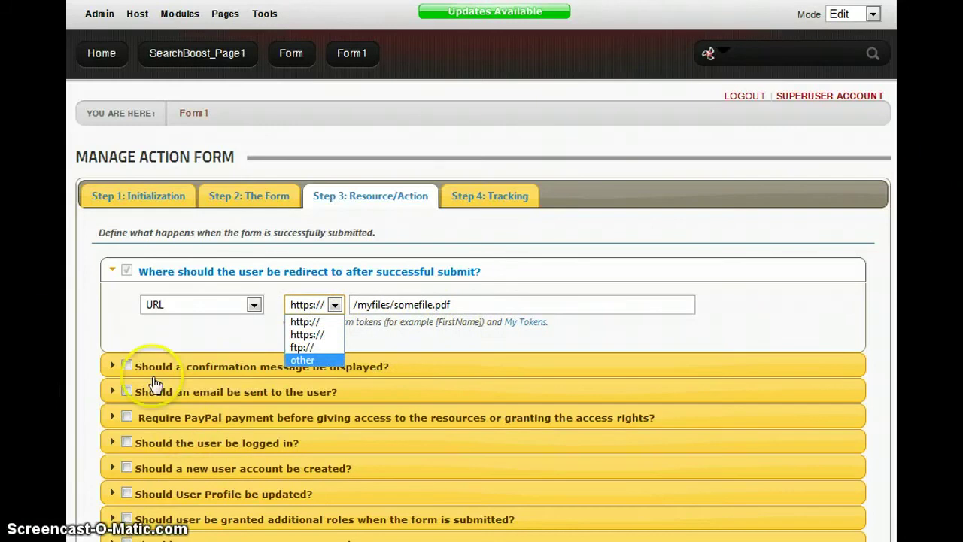
Set the redirect protocol to other and select the file name somefile.pdf in the path
click(314, 361)
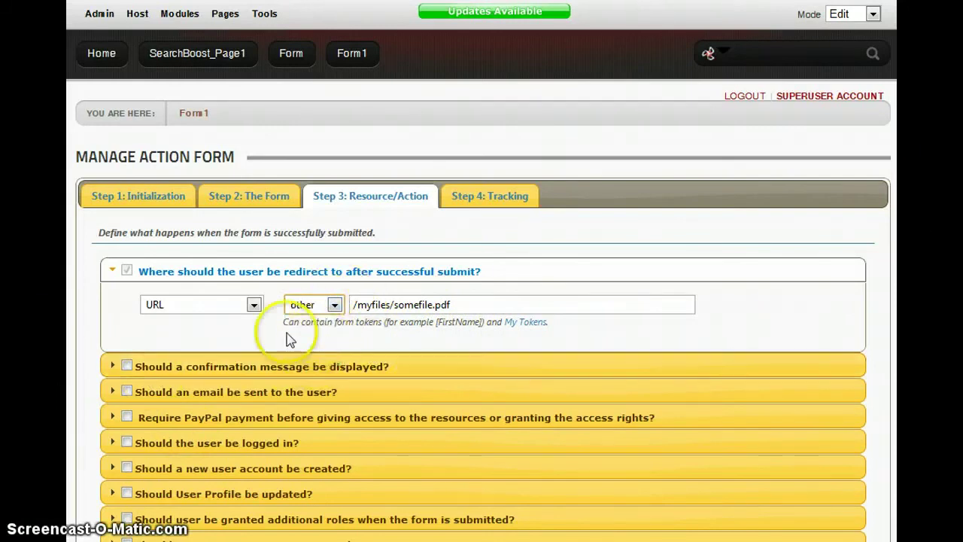
triple_click(472, 308)
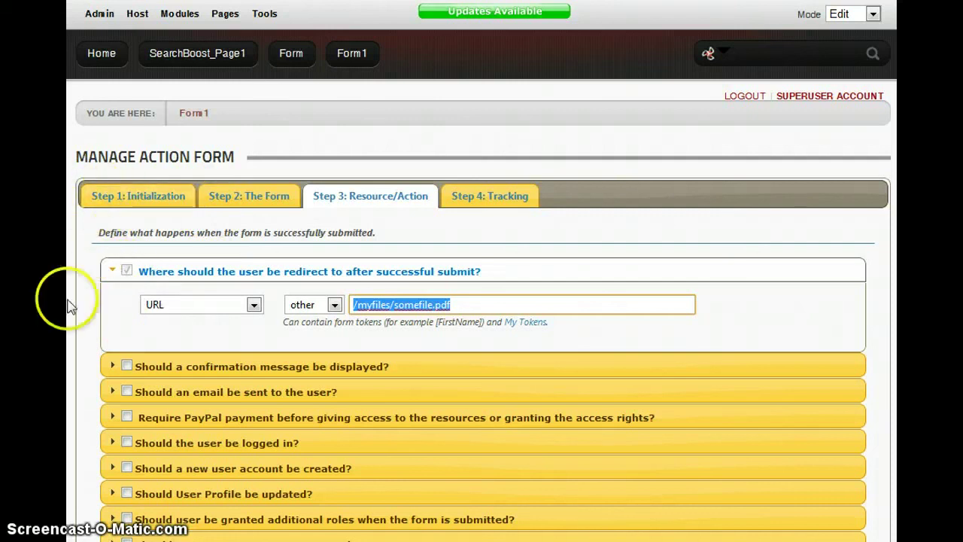
click(488, 300)
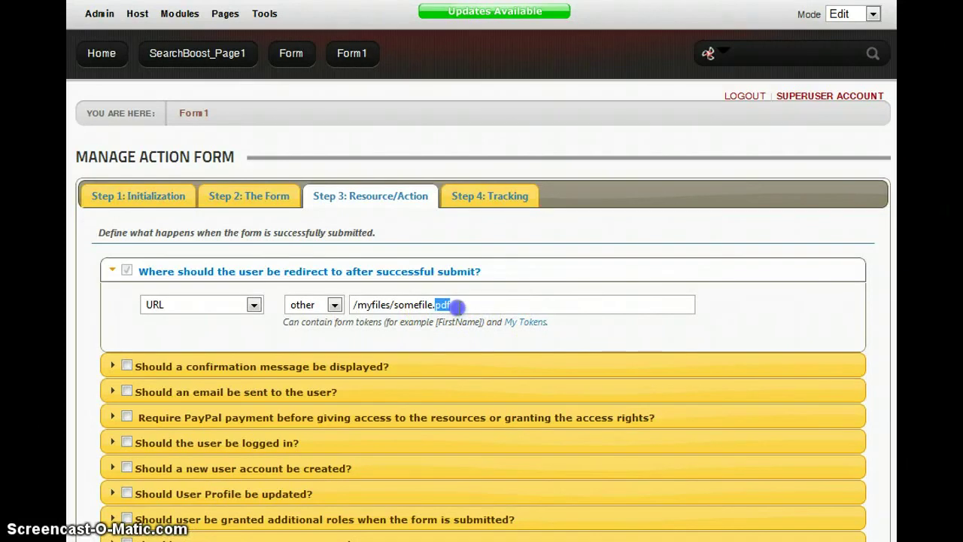
click(467, 305)
drag(394, 304, 616, 297)
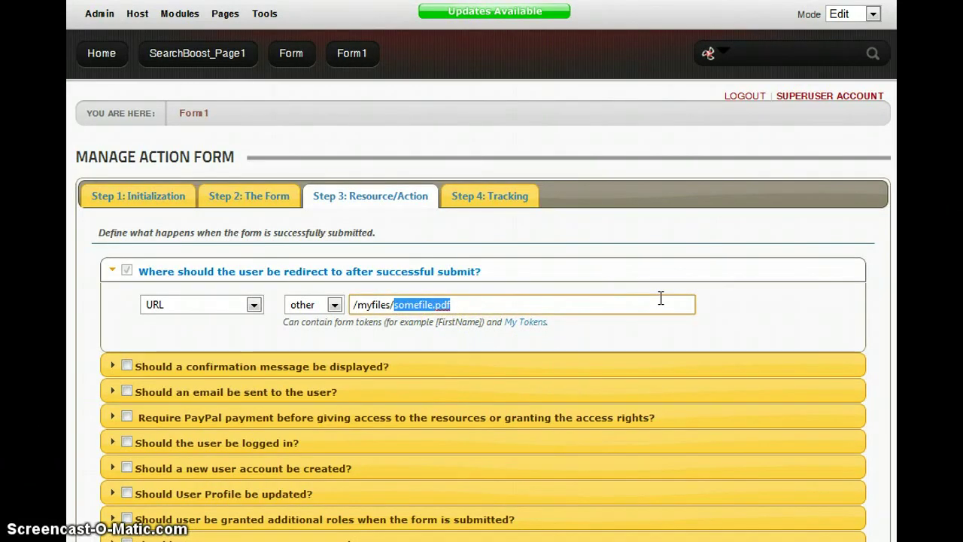
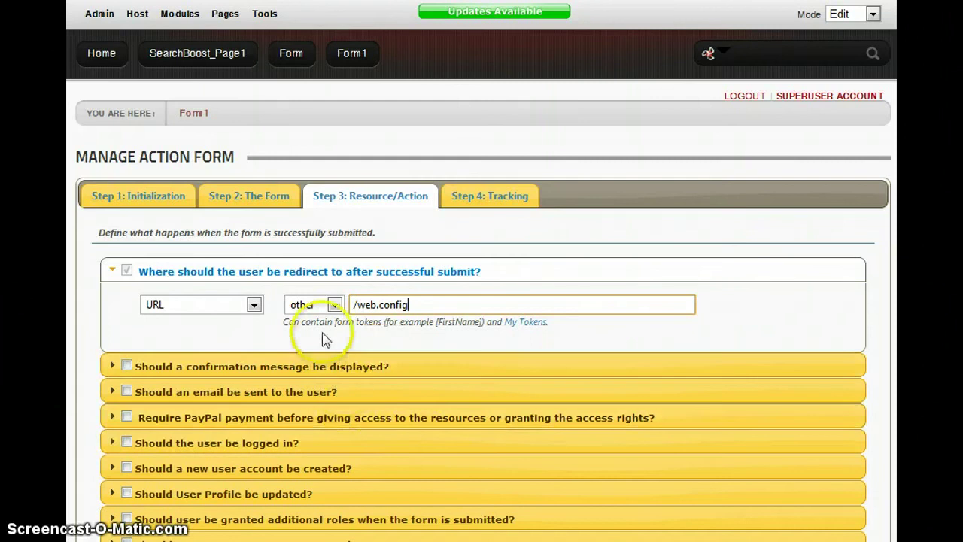
Change the redirect destination from URL to File on this Portal, defaulting to Templates/Default.page.template
click(332, 304)
click(215, 302)
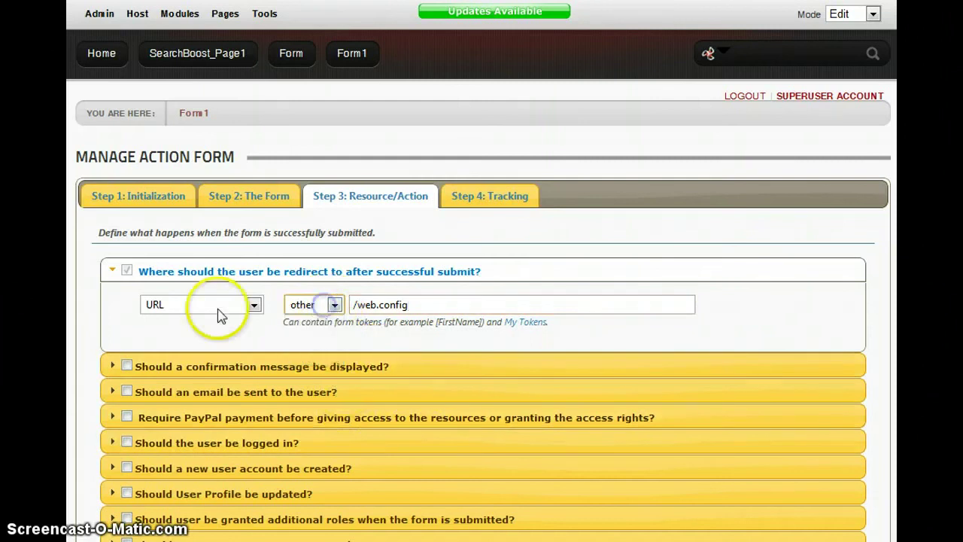
click(217, 305)
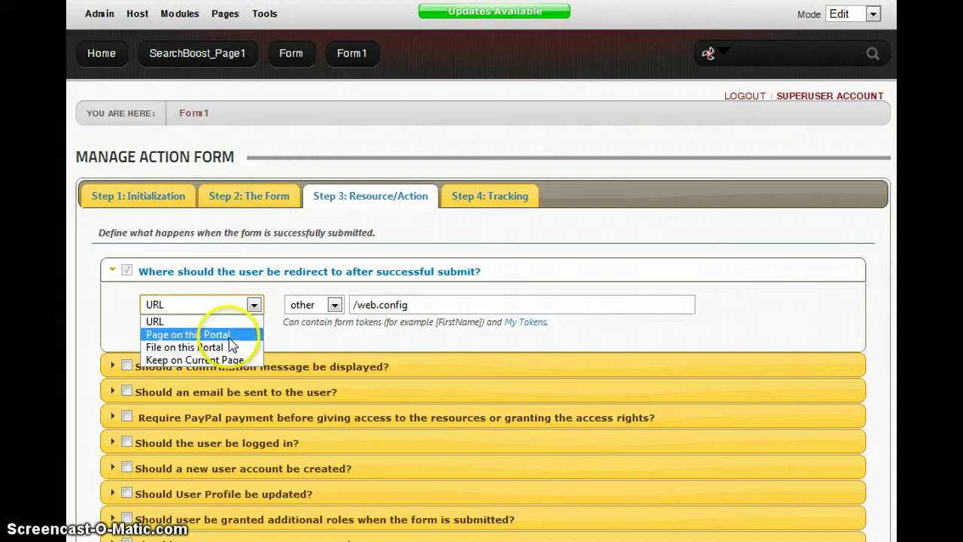
click(192, 334)
click(215, 303)
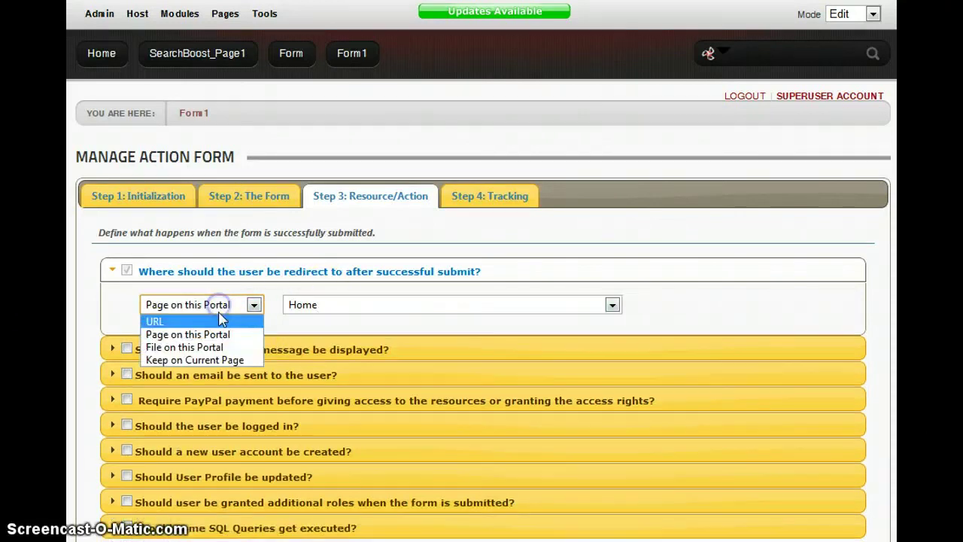
click(207, 348)
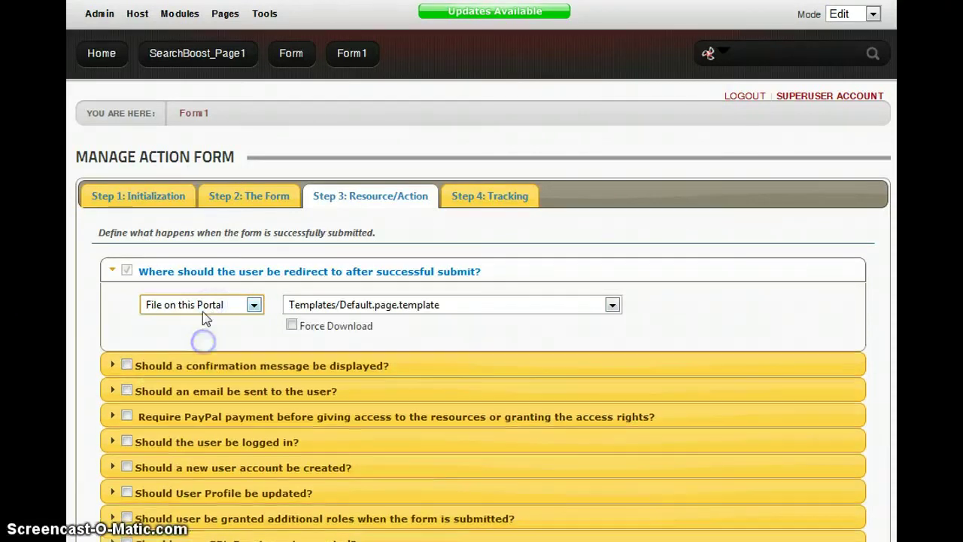
click(403, 308)
click(404, 310)
click(435, 308)
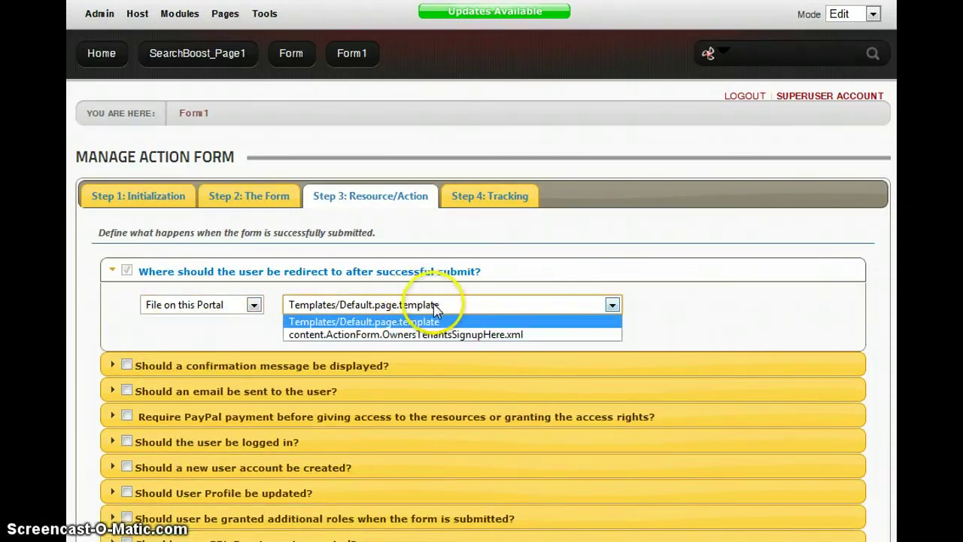
click(435, 309)
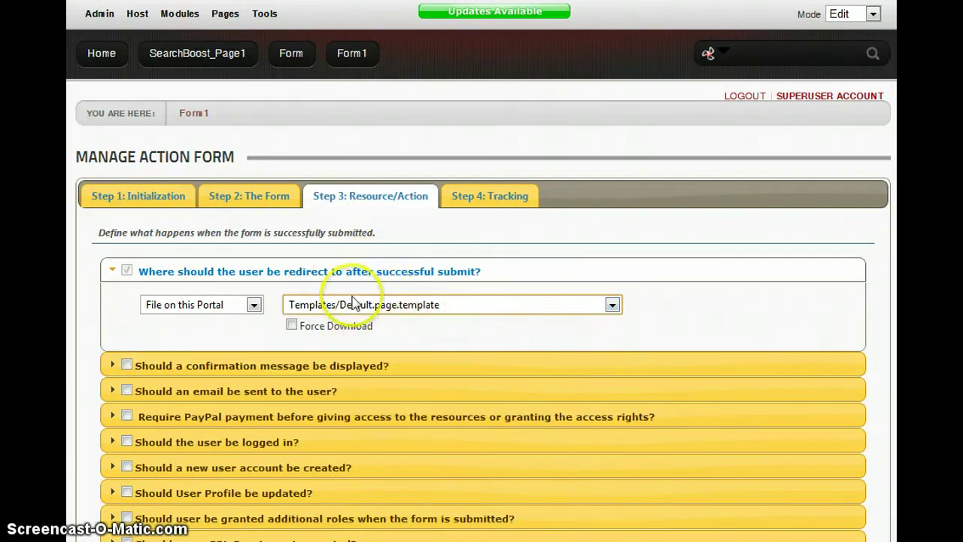
click(444, 306)
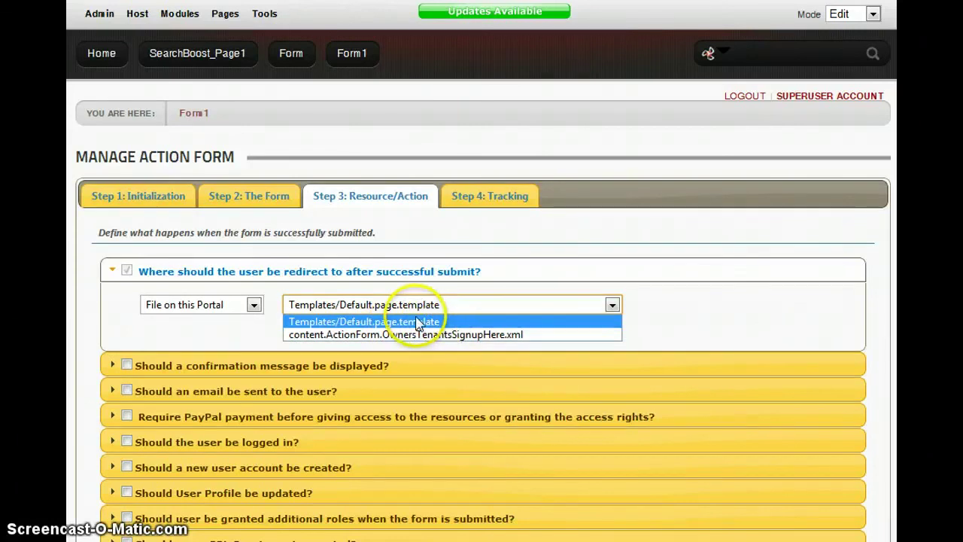
Choose content.ActionForm.OwnersTenantsSignupHere.xml as the redirect file, leaving Force Download unchecked
click(509, 335)
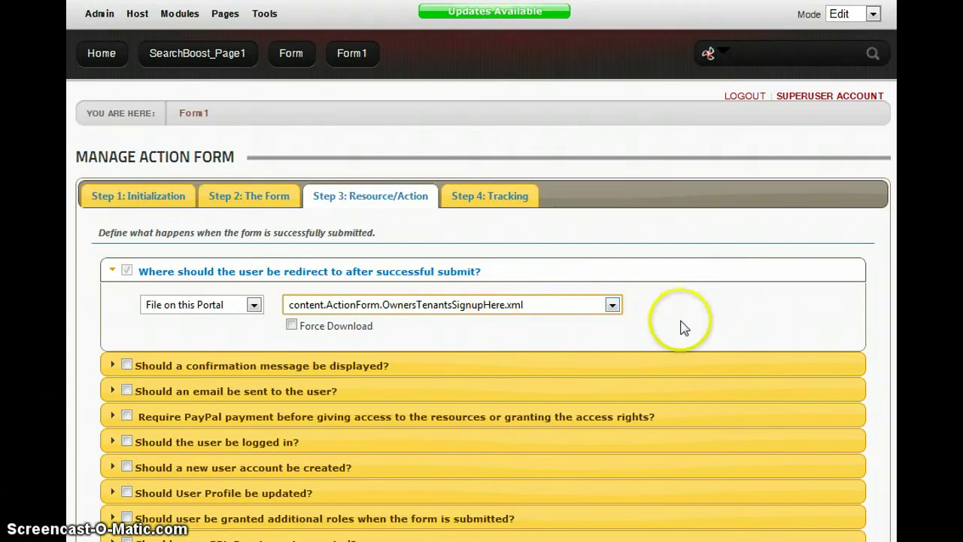
click(758, 306)
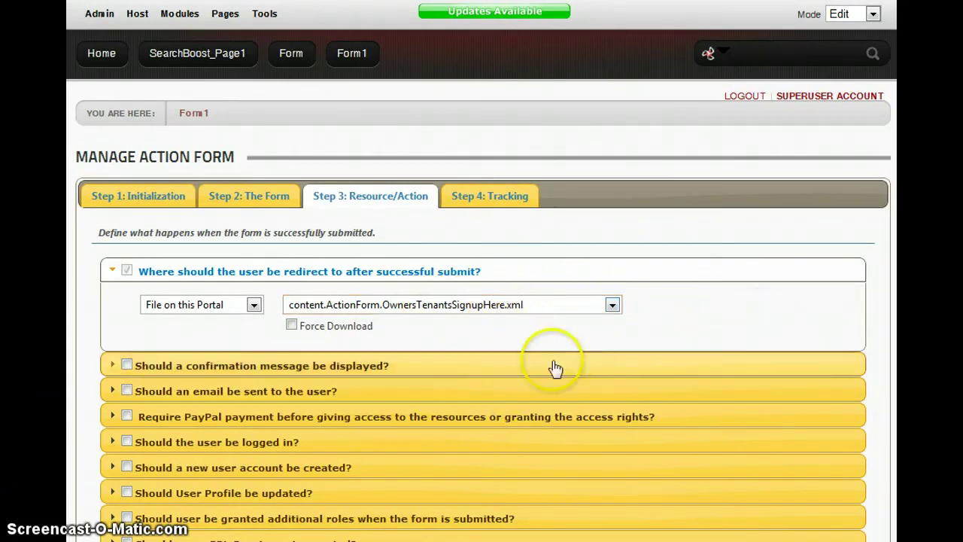
scroll(344, 273, down, 3)
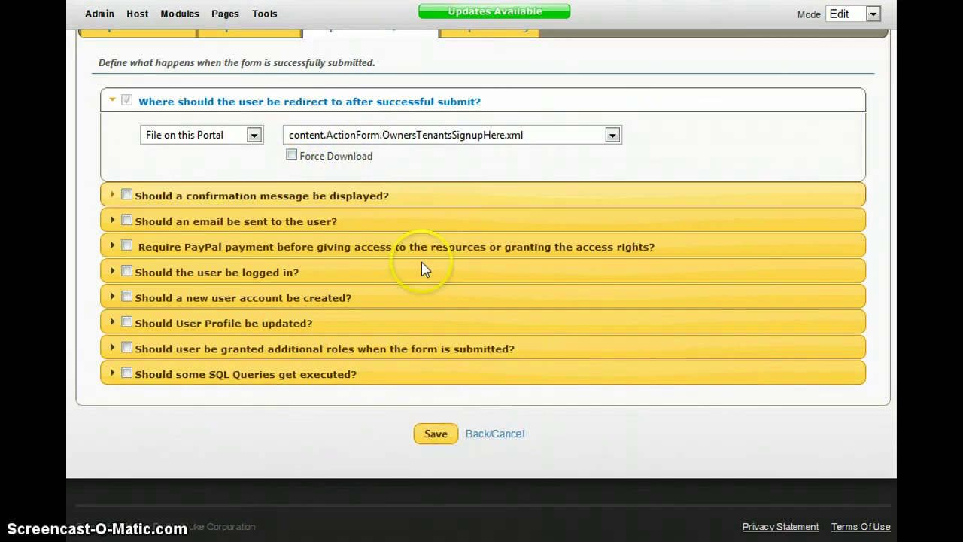
Save the settings, reload Form1 and submit the form to test the XML file redirect
click(434, 433)
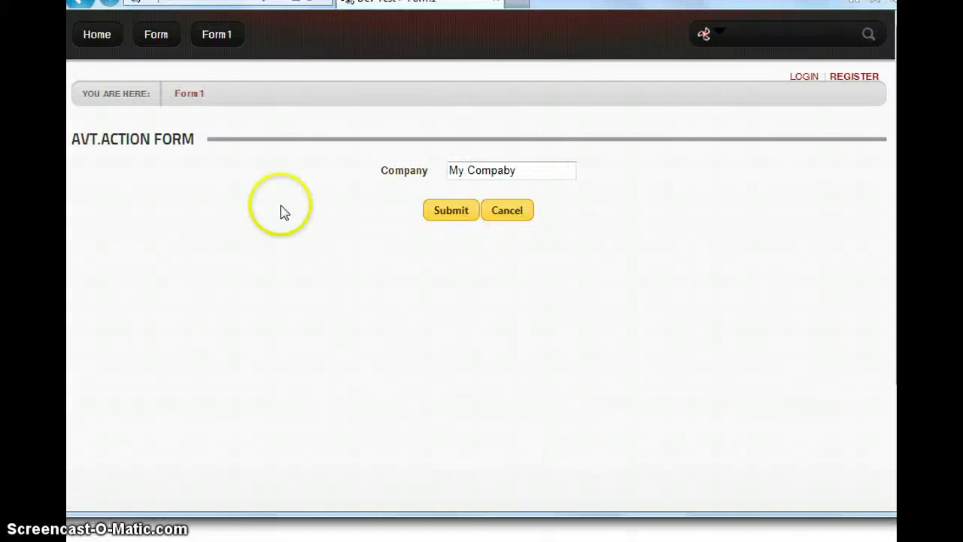
click(191, 95)
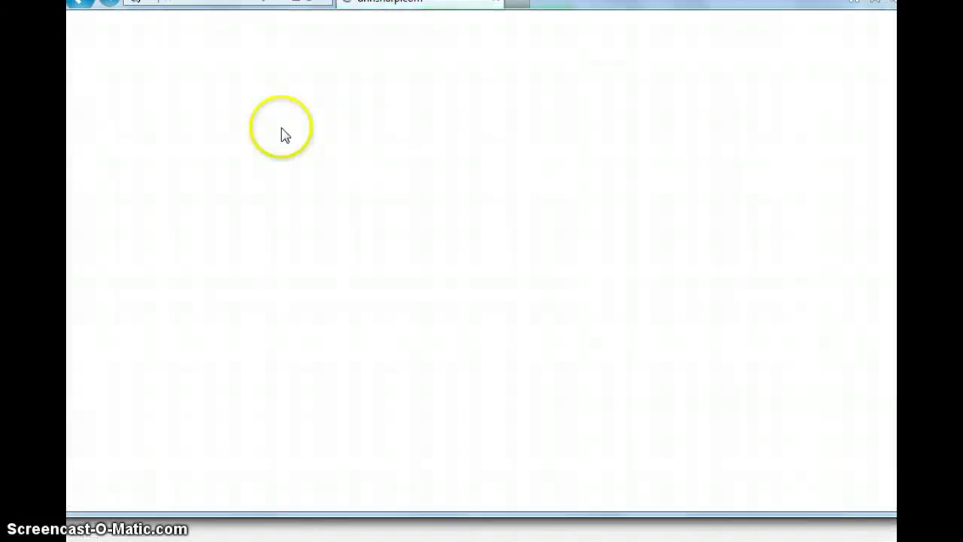
click(447, 215)
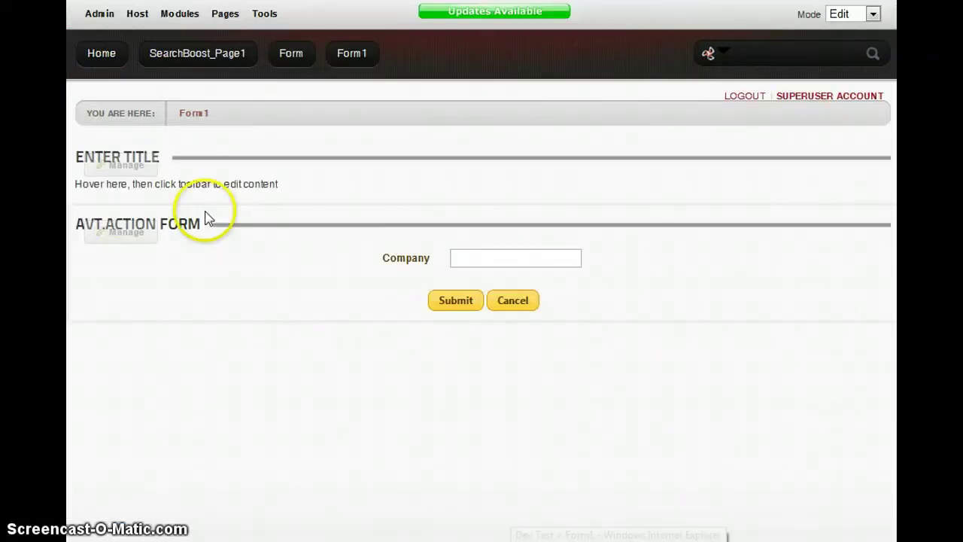
Save the redirect settings with Force Download turned on
mouse_move(120, 231)
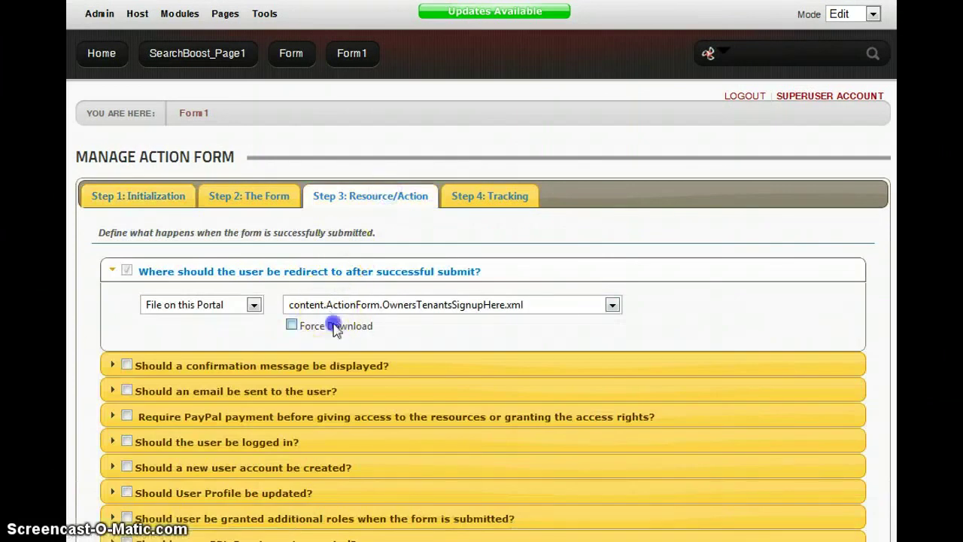
scroll(677, 383, down, 3)
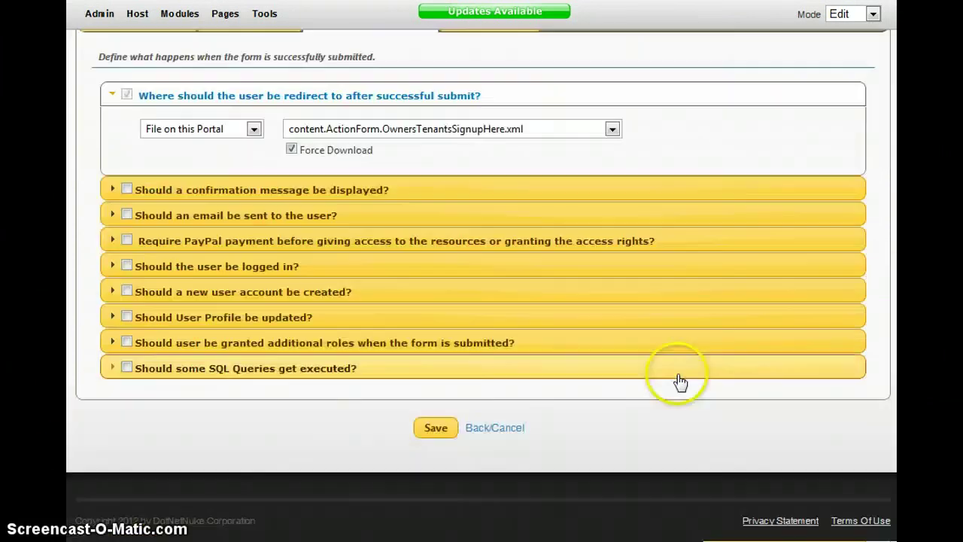
click(429, 435)
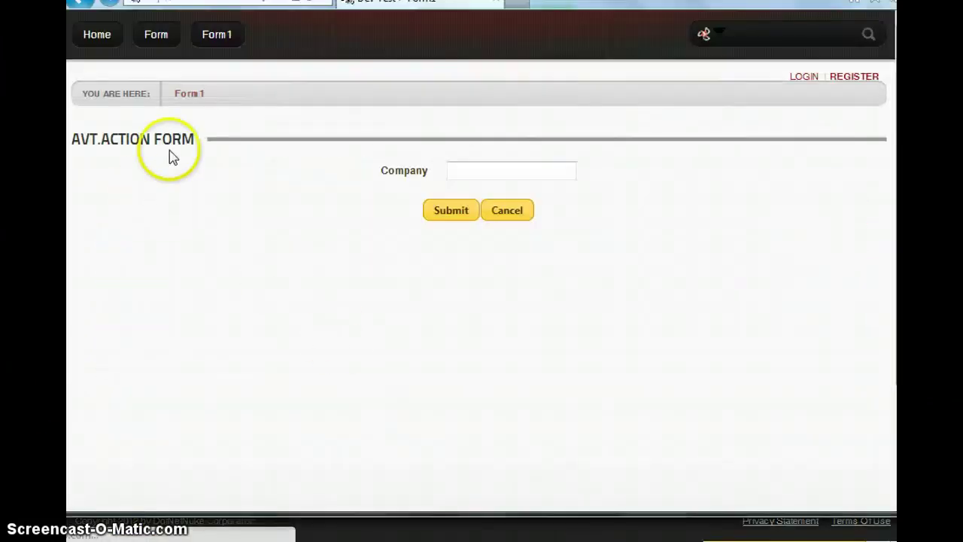
Reload Form1 and submit it, then dismiss the 7.40 KB XML download prompt and return to Form1
click(187, 95)
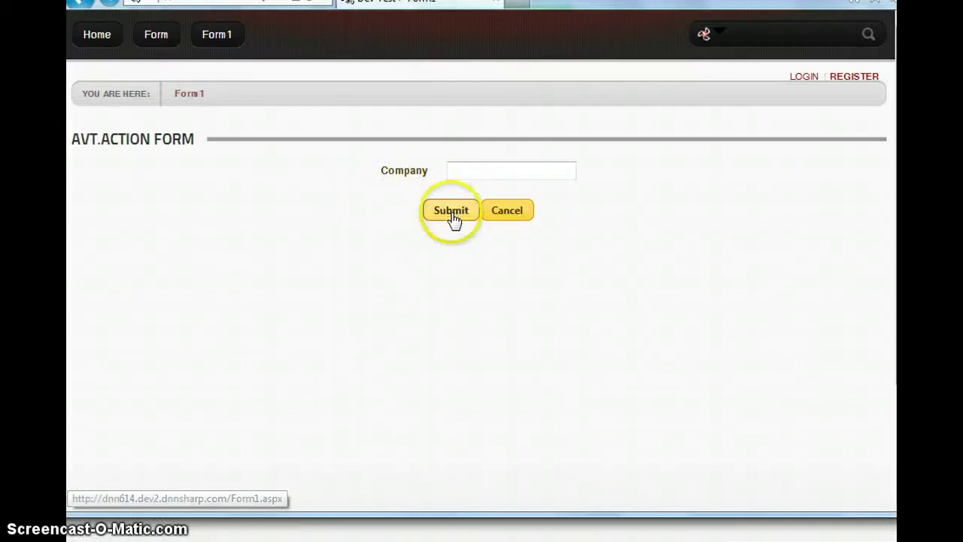
click(454, 216)
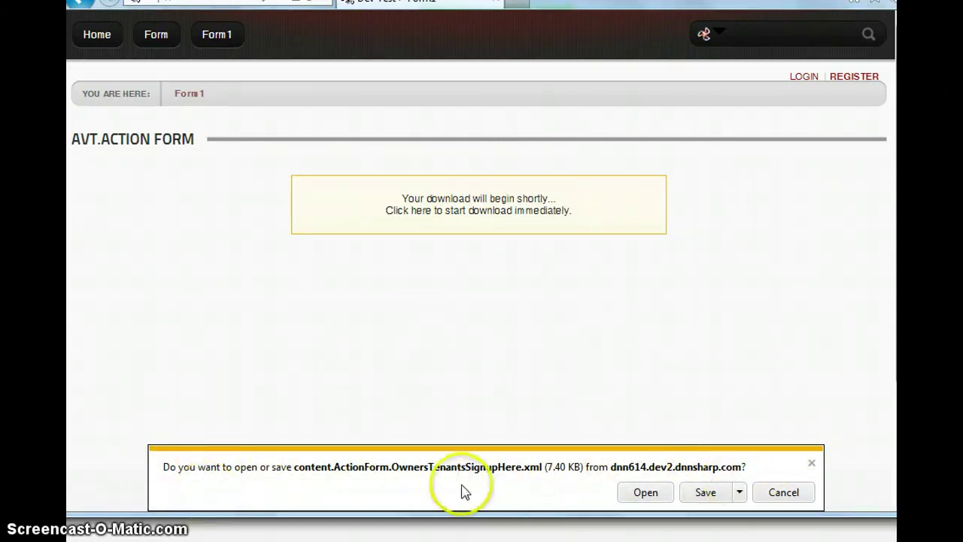
click(812, 464)
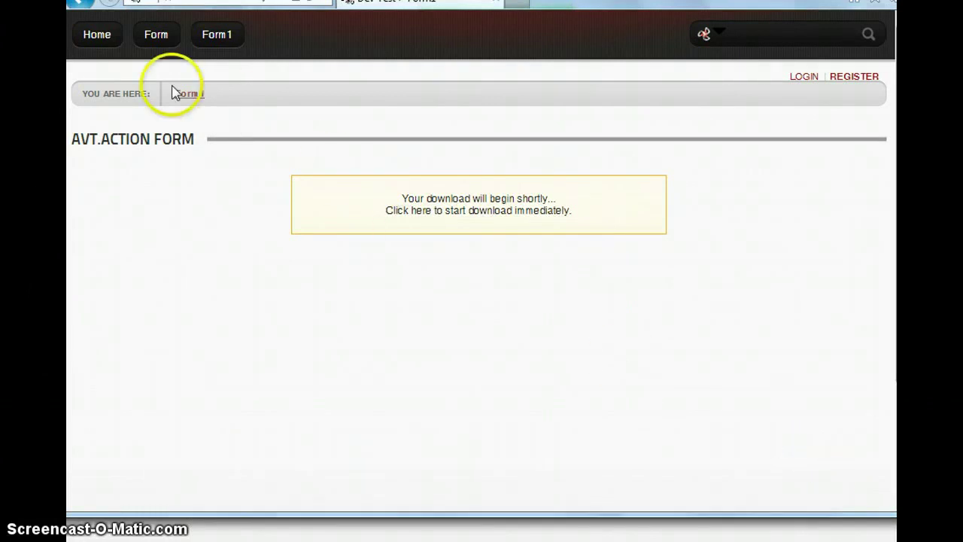
click(190, 93)
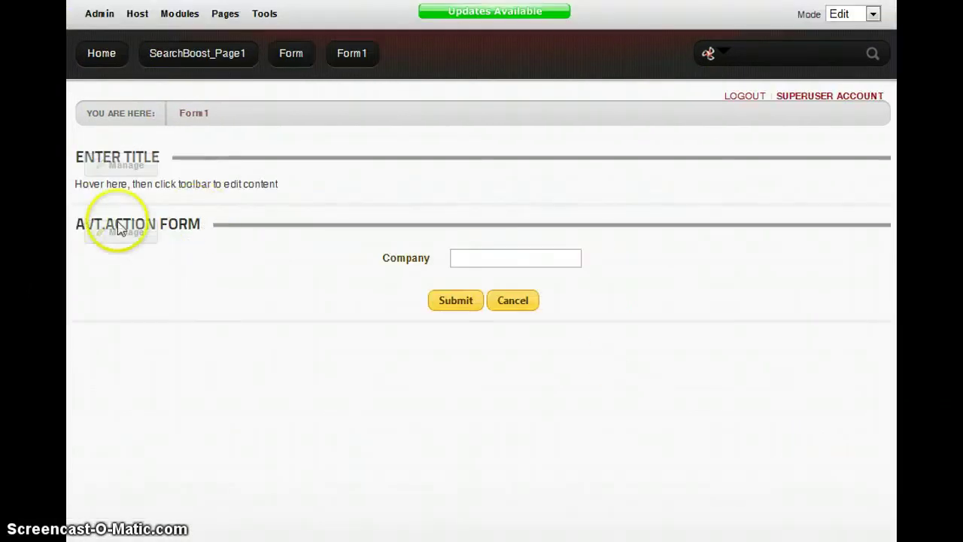
Reopen Manage Form and check that Step 3 still redirects to the XML file on this portal
mouse_move(102, 233)
click(161, 291)
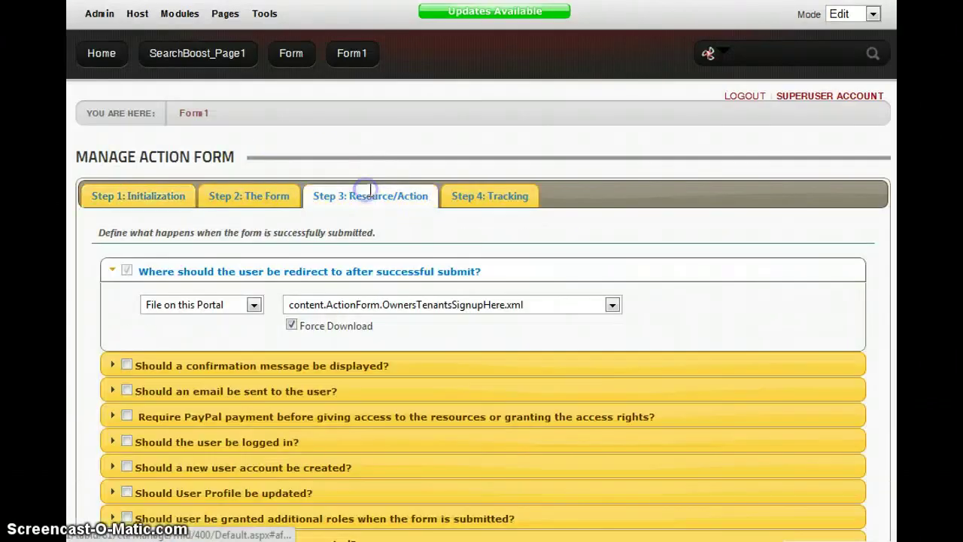
scroll(838, 290, down, 2)
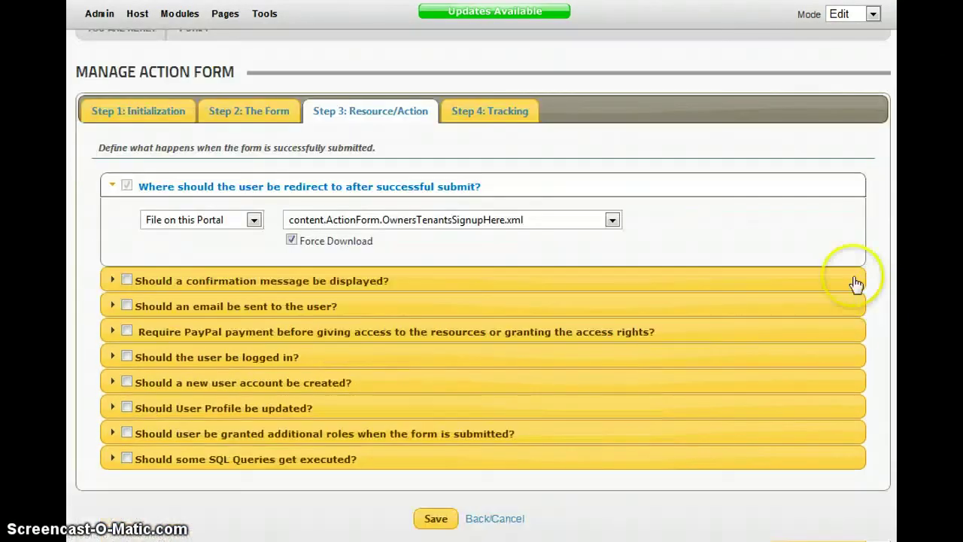
click(481, 219)
click(485, 219)
click(251, 220)
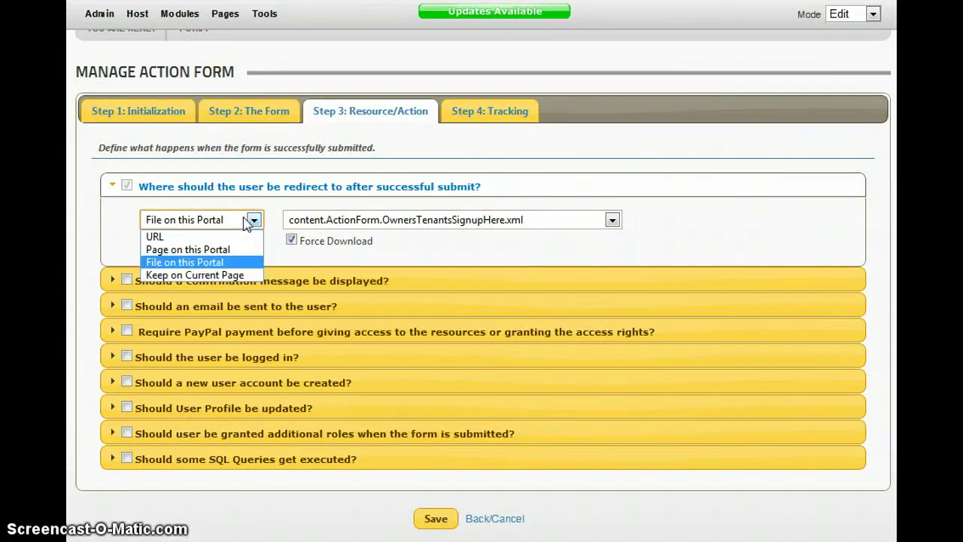
click(244, 219)
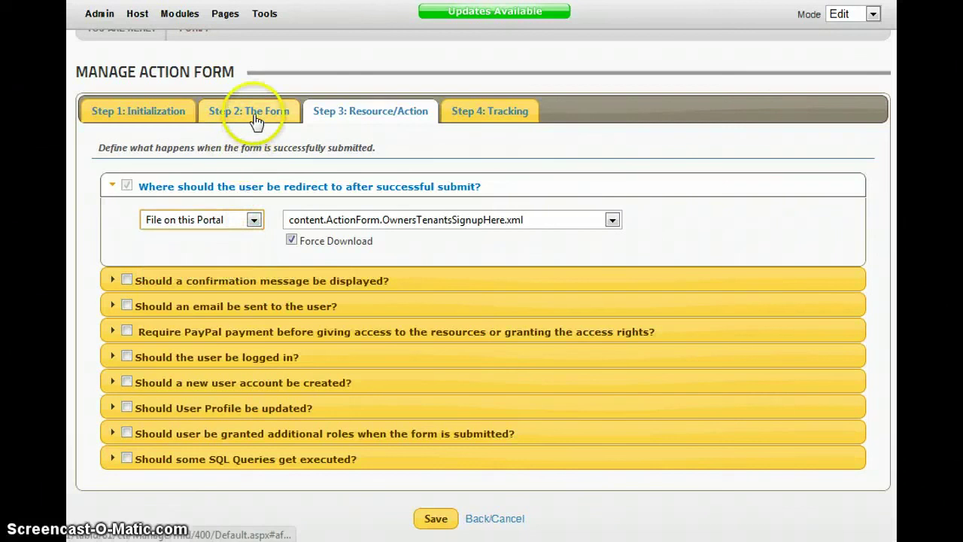
Enable POST form data to URL on Step 4: Tracking, then return to Step 3 keeping the XML file
click(501, 121)
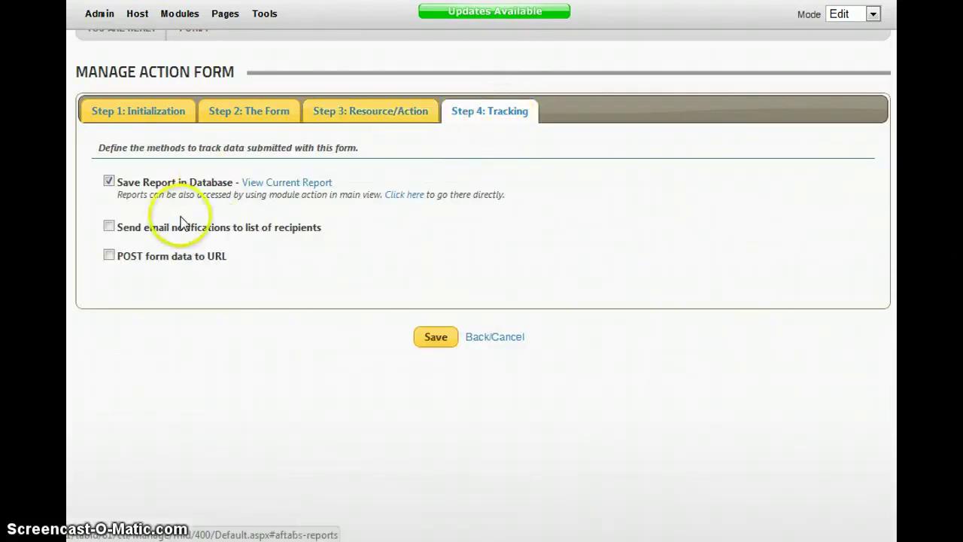
click(149, 257)
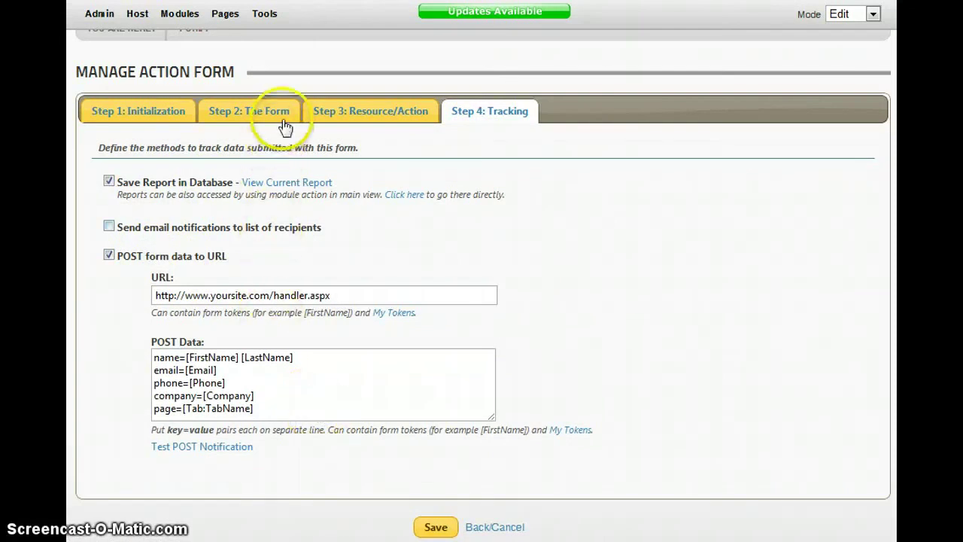
click(350, 112)
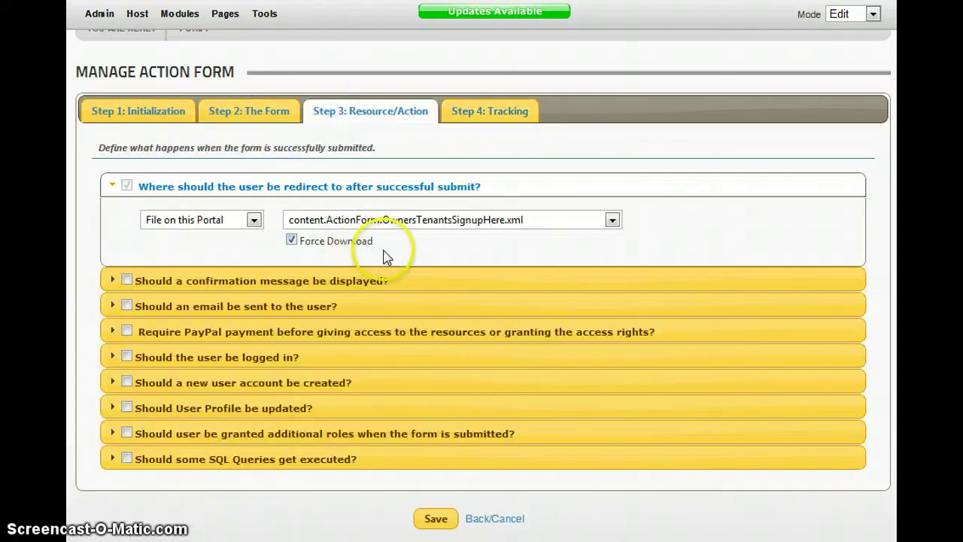
click(419, 217)
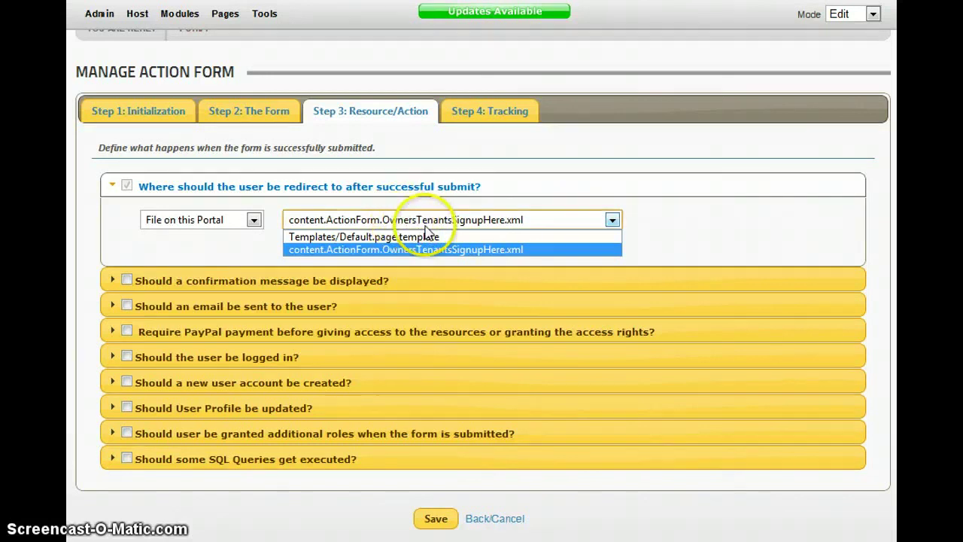
click(697, 214)
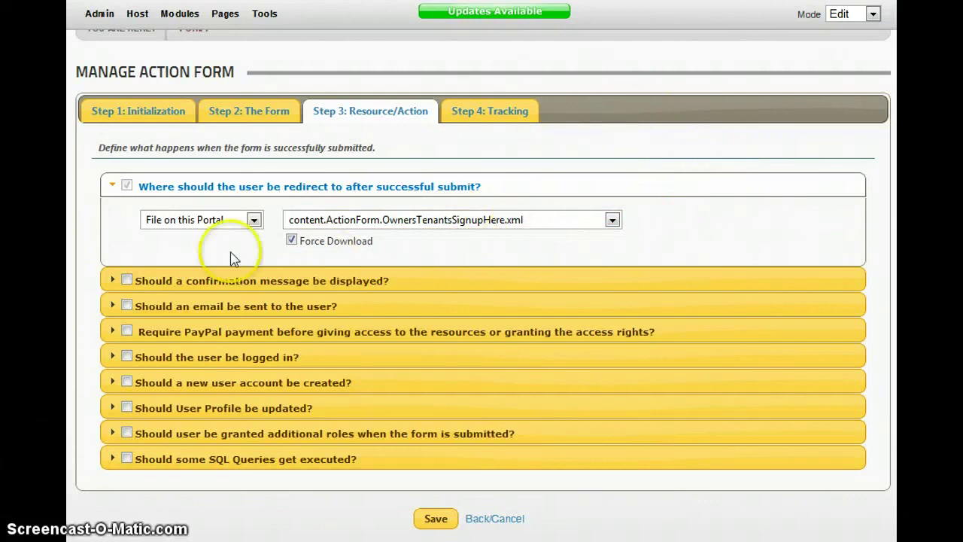
Turn on the post-submit confirmation message, revealing its empty required Message box
click(123, 279)
click(288, 189)
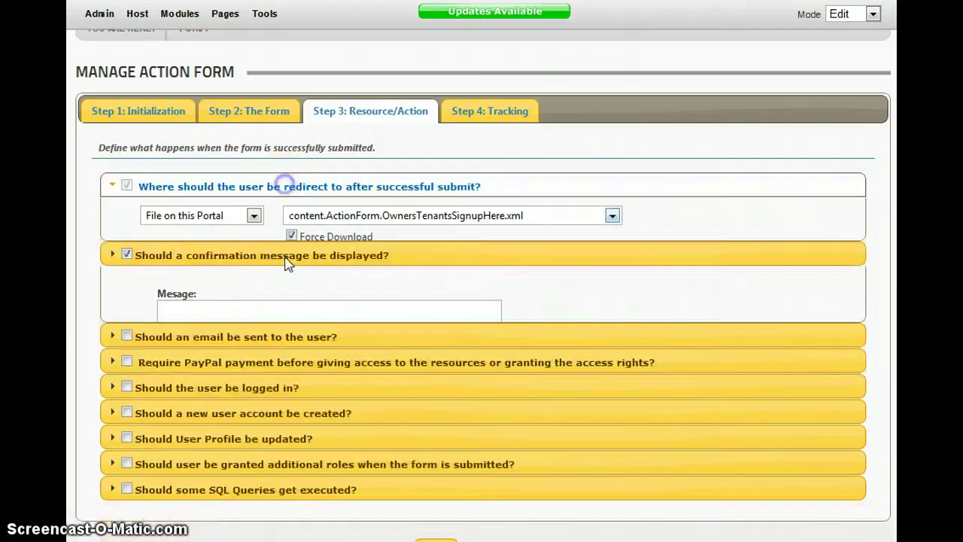
click(288, 280)
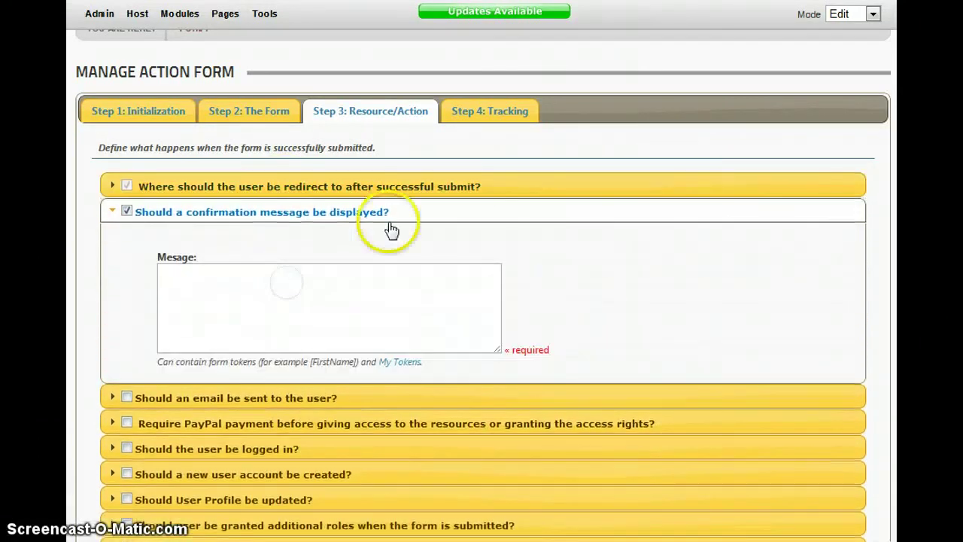